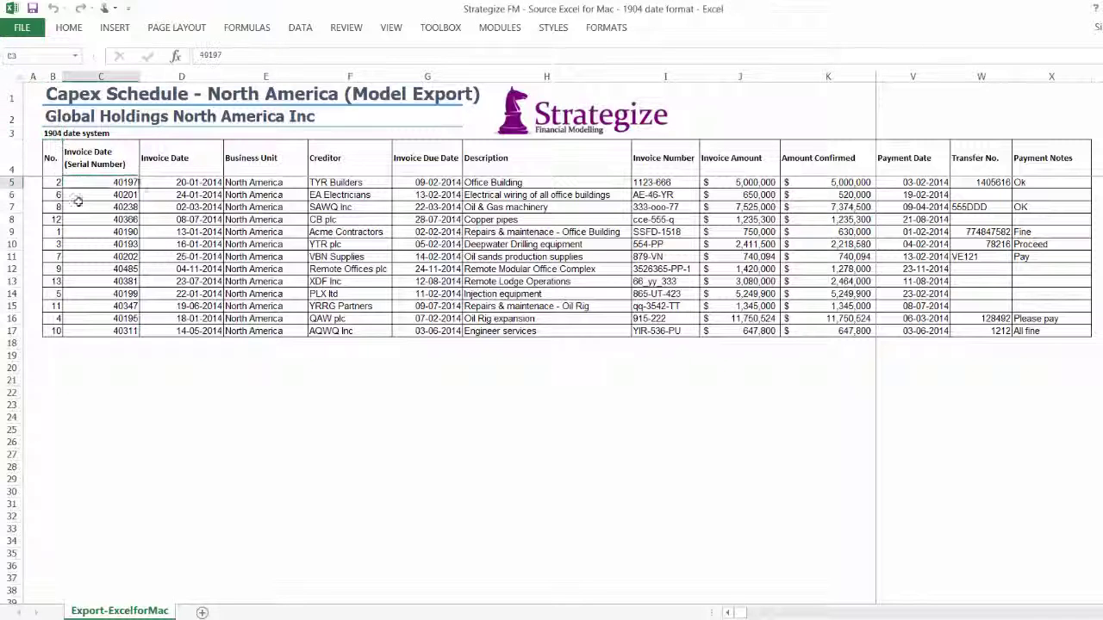
# Step: Turn off the 1904 date system for the source workbook and examine the invoice dates and their serial numbers
pyautogui.moveTo(170, 182); pyautogui.dragTo(172, 340)
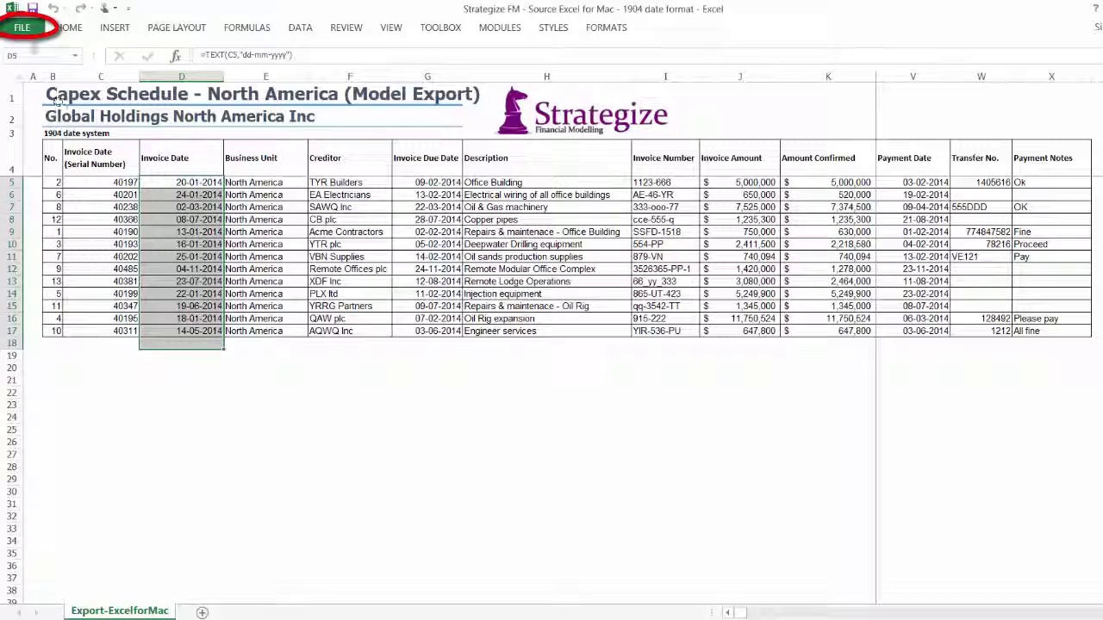
pyautogui.click(21, 27)
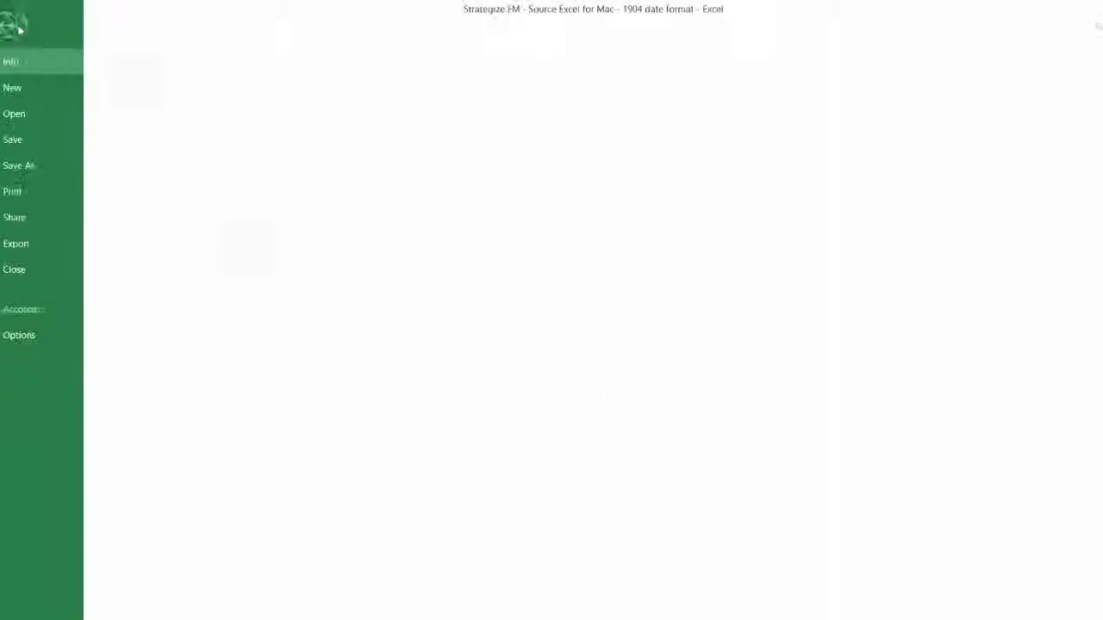
pyautogui.click(31, 335)
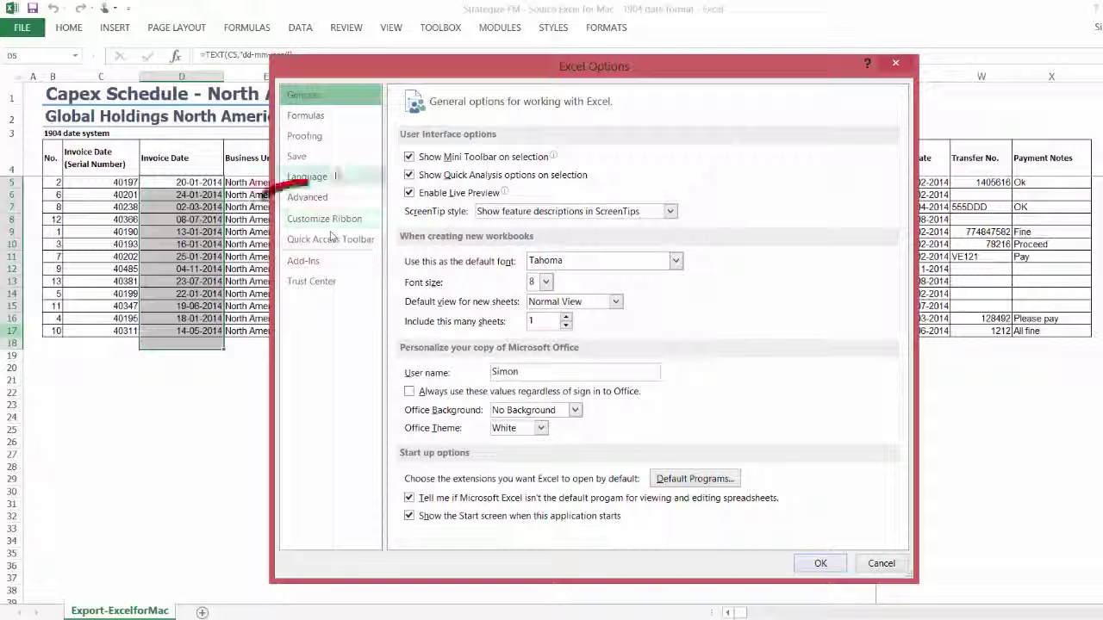
pyautogui.click(334, 199)
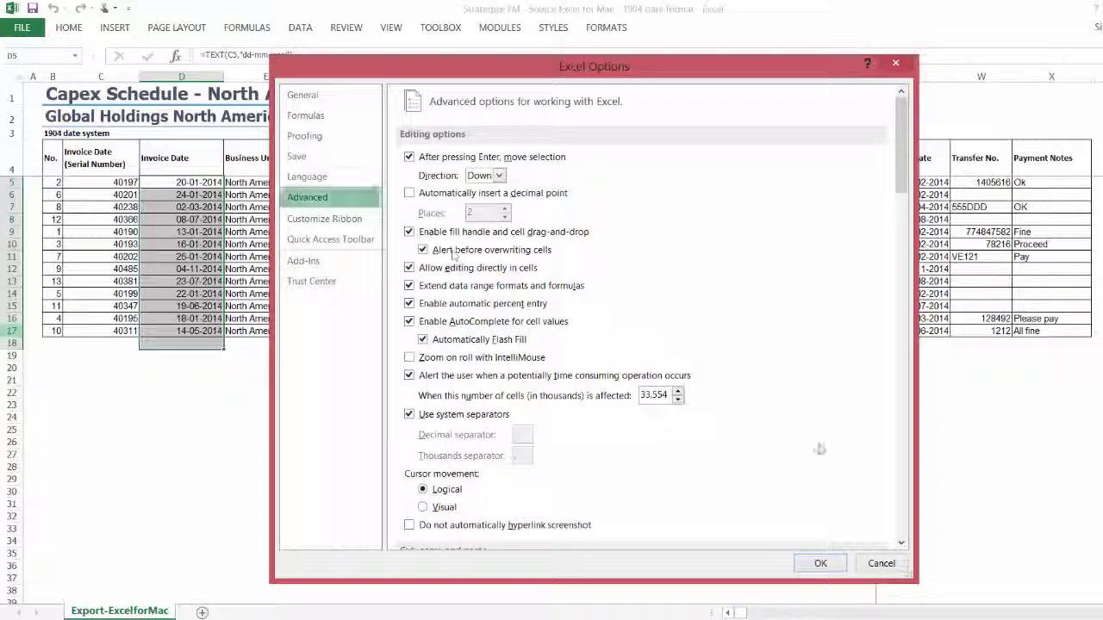
pyautogui.click(895, 509)
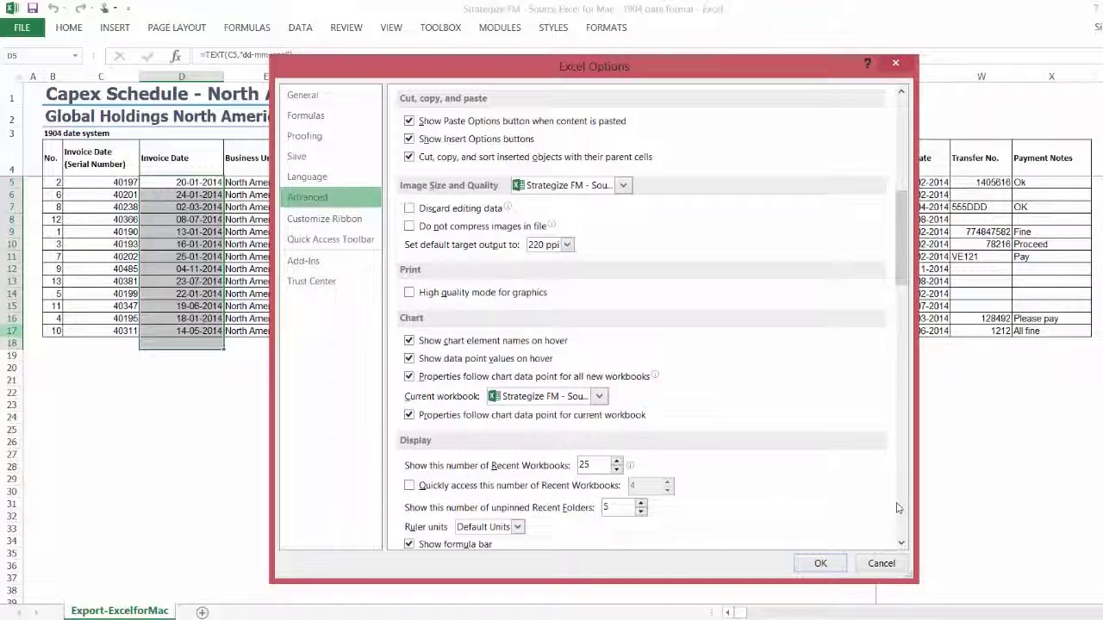
pyautogui.click(896, 509)
pyautogui.click(896, 509)
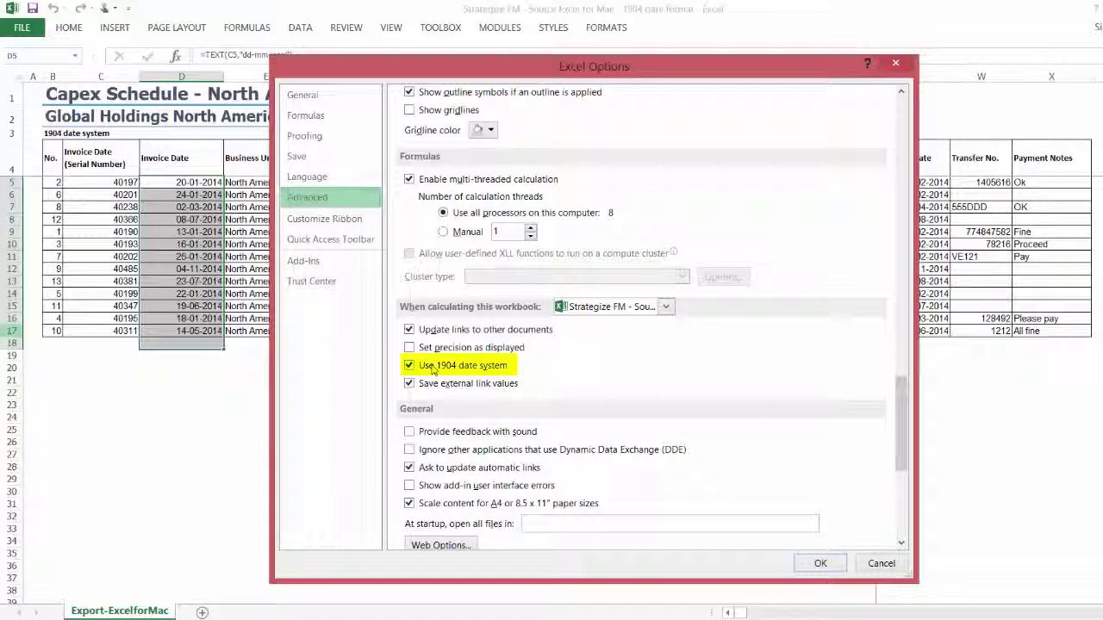
pyautogui.click(819, 563)
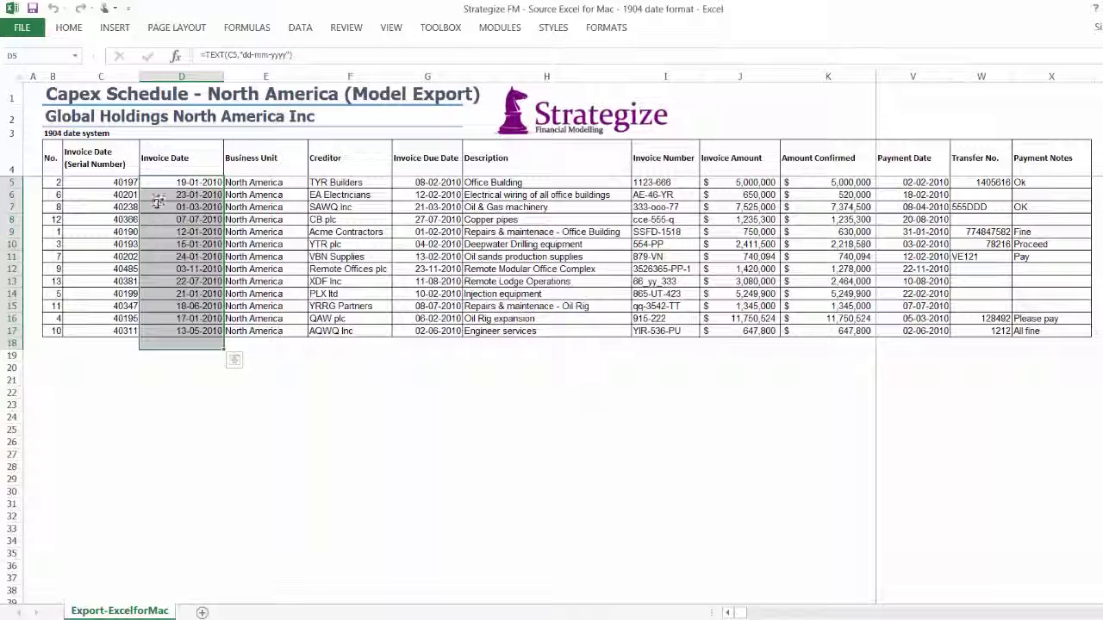
pyautogui.click(115, 184)
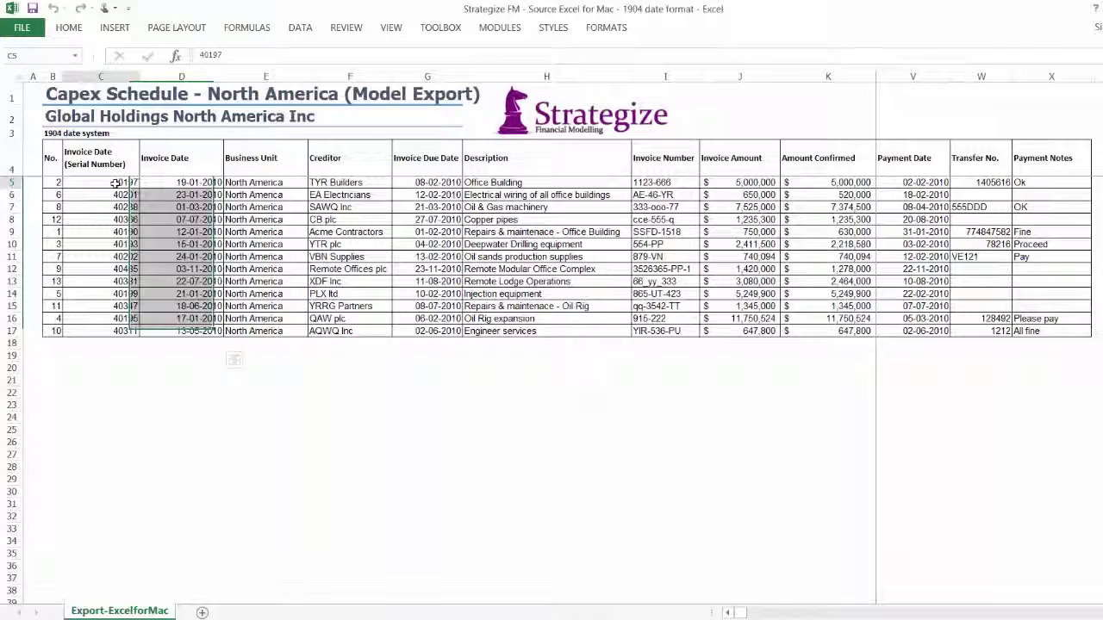
pyautogui.moveTo(114, 184); pyautogui.dragTo(101, 370)
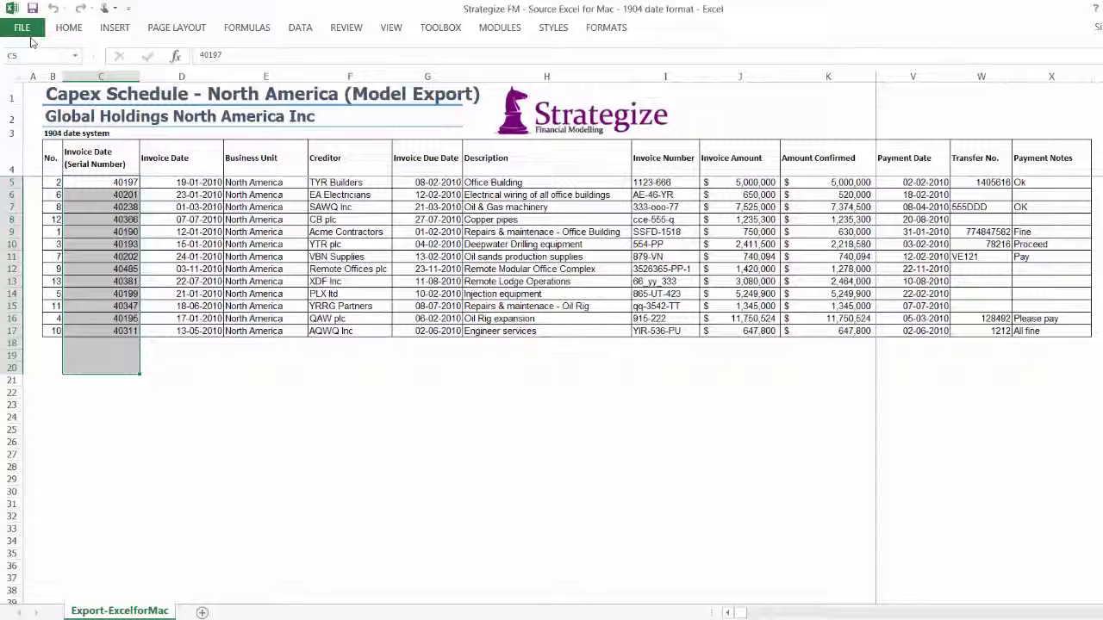
# Step: Turn the 1904 date system back on for the source workbook and check the first invoice date's formula
pyautogui.click(26, 33)
pyautogui.click(39, 576)
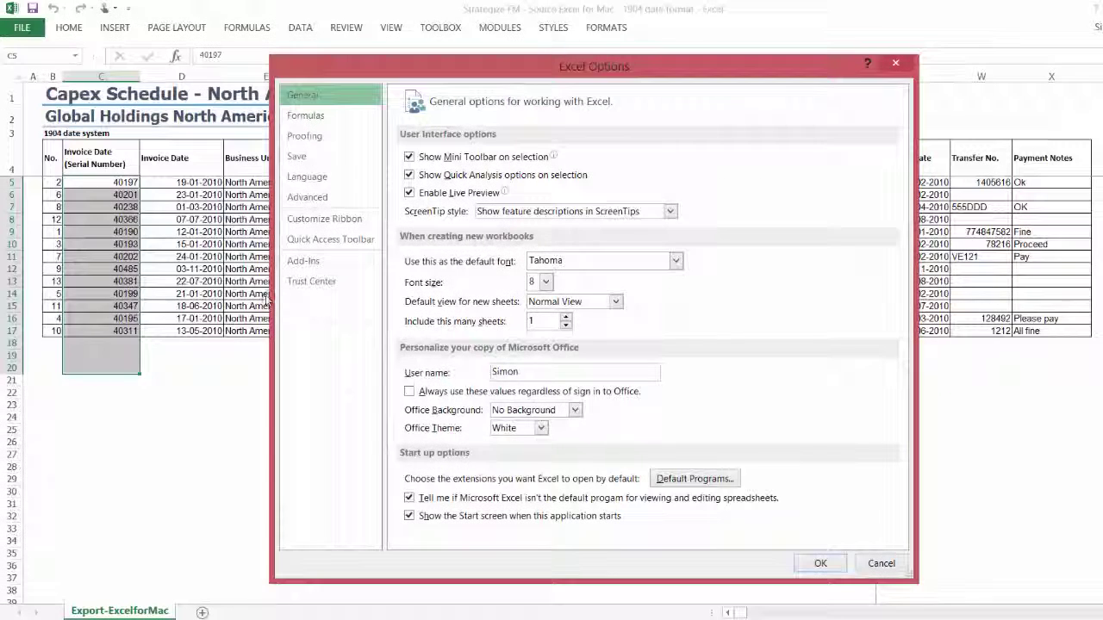
pyautogui.click(306, 197)
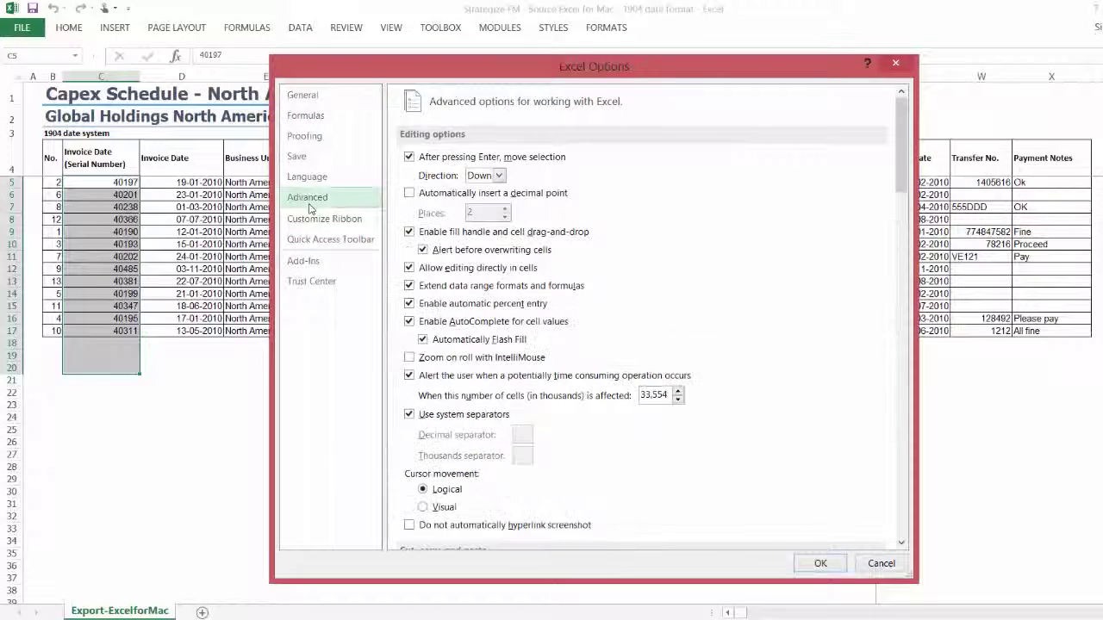
pyautogui.click(901, 512)
pyautogui.click(902, 512)
pyautogui.click(901, 512)
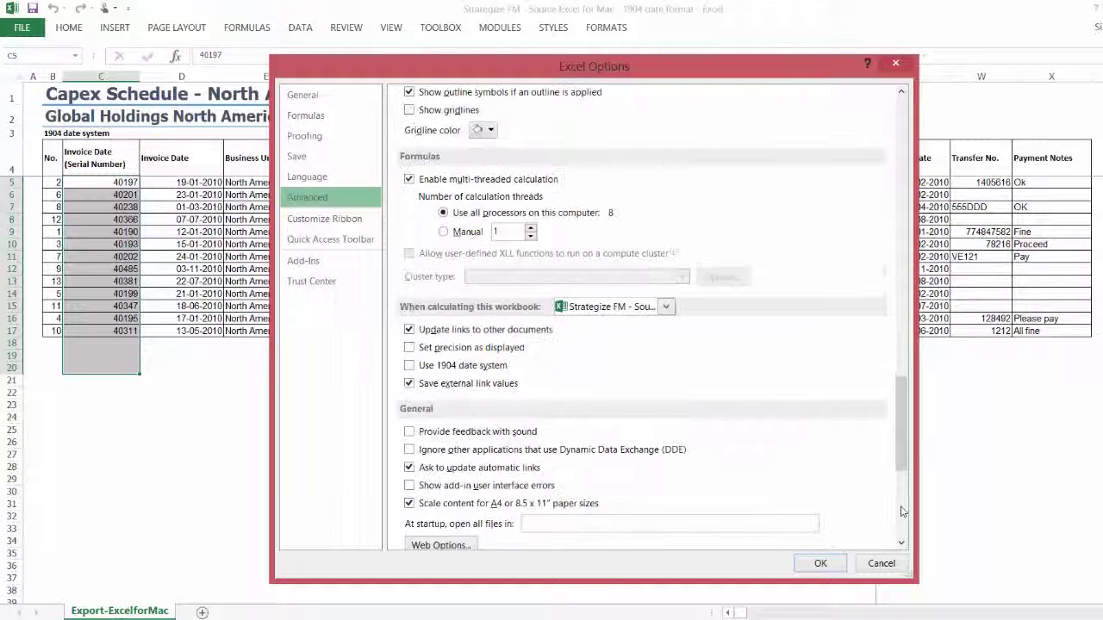
pyautogui.click(411, 370)
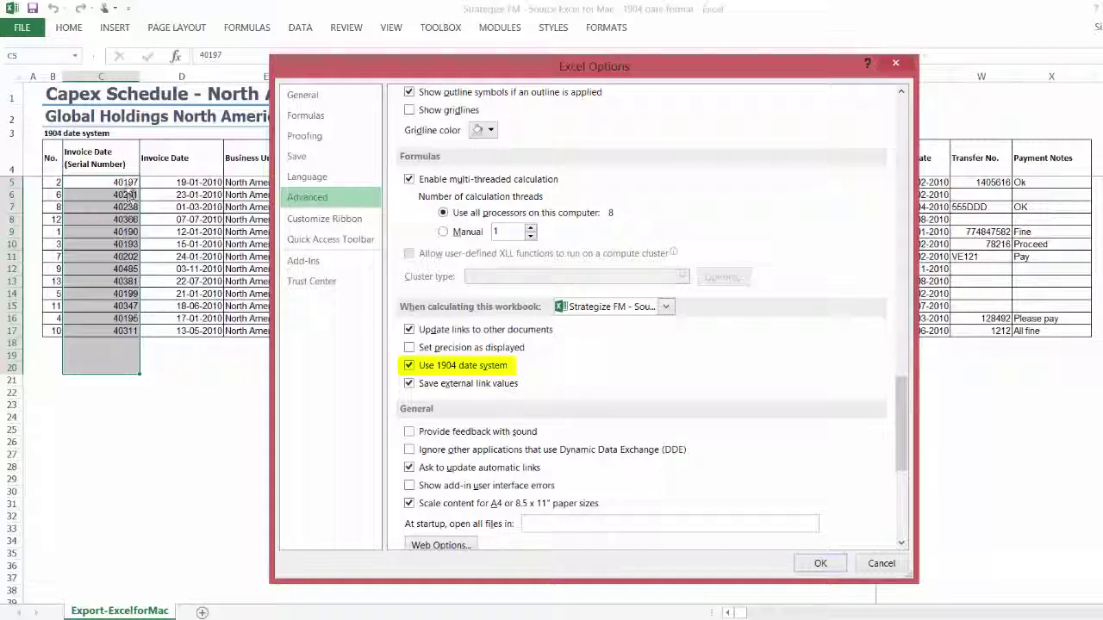
pyautogui.click(818, 564)
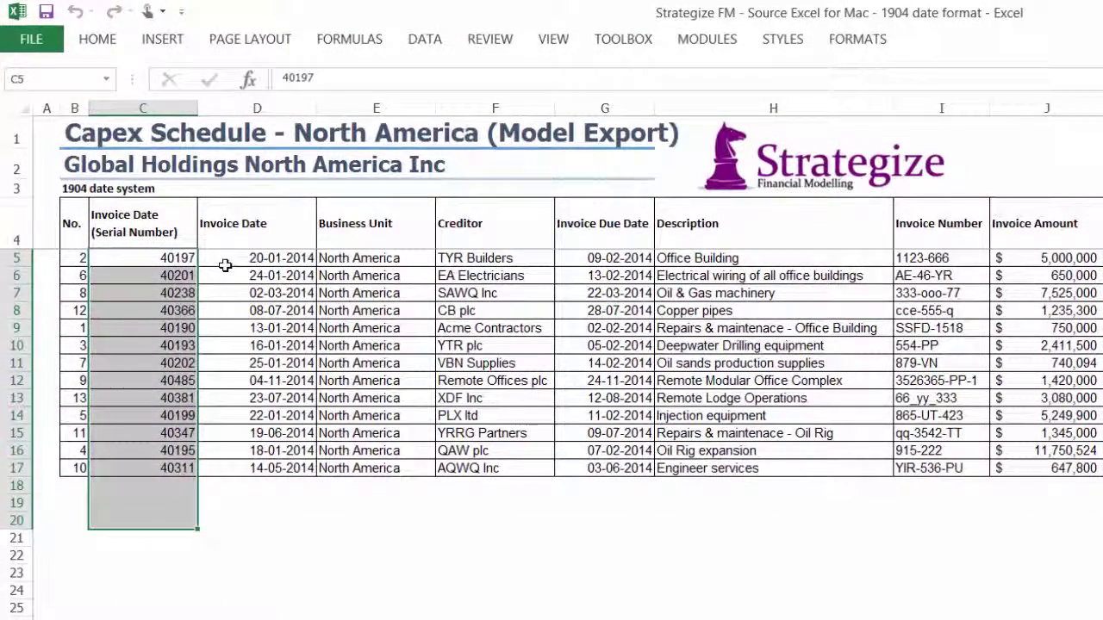
pyautogui.click(224, 266)
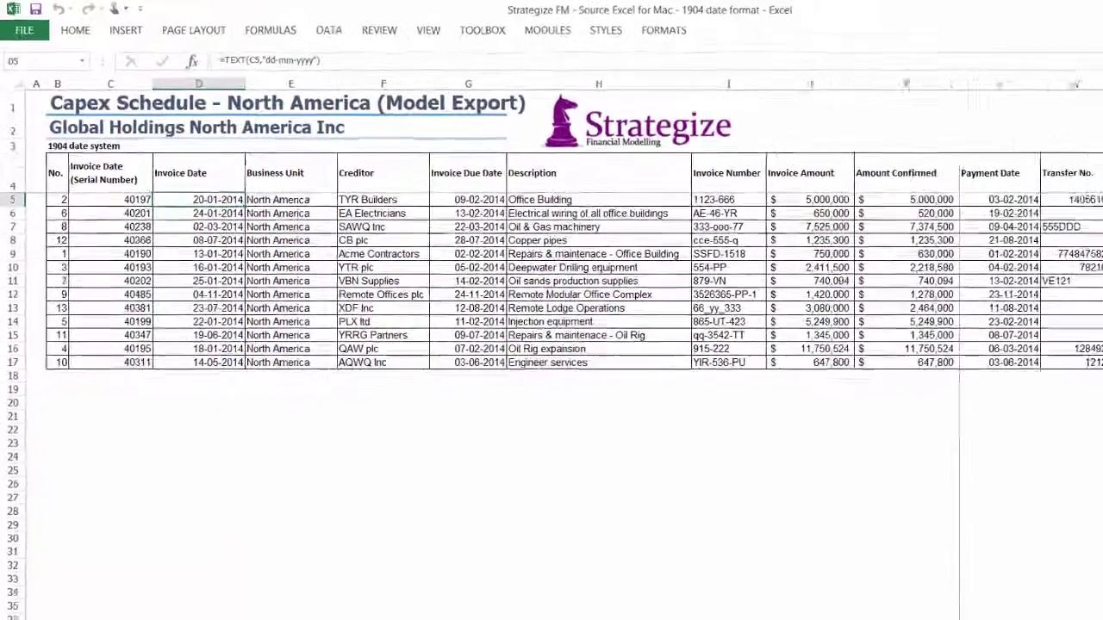
# Step: In the Dates from Excel for Mac to MS Excel workbook, examine the linked invoice serial numbers on the Import-ExcelforMac sheet
pyautogui.moveTo(513, 619)
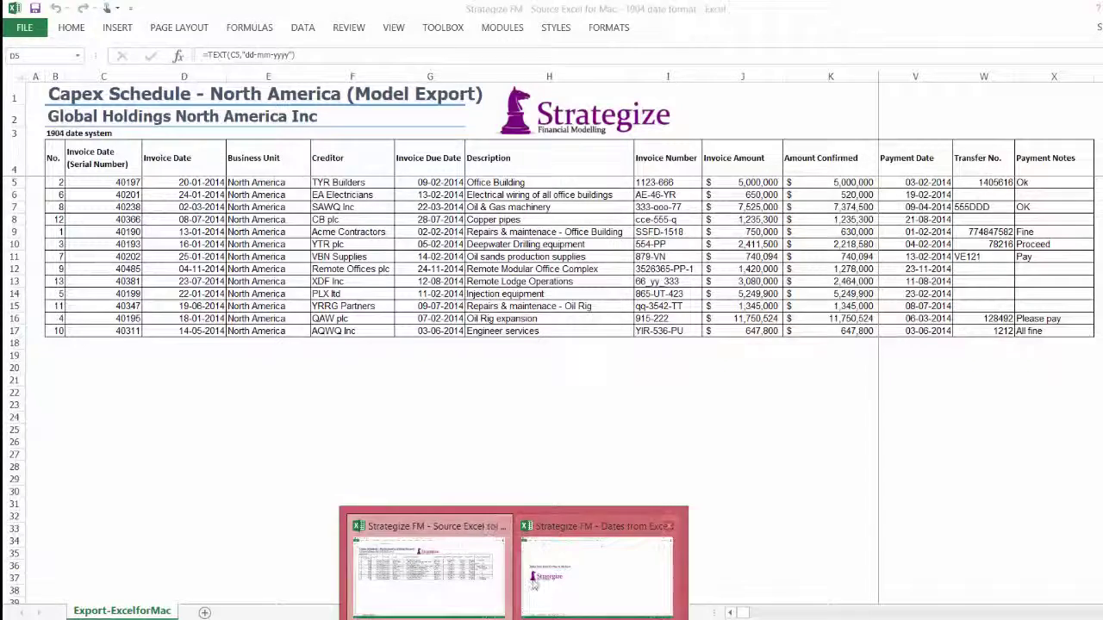
pyautogui.click(596, 568)
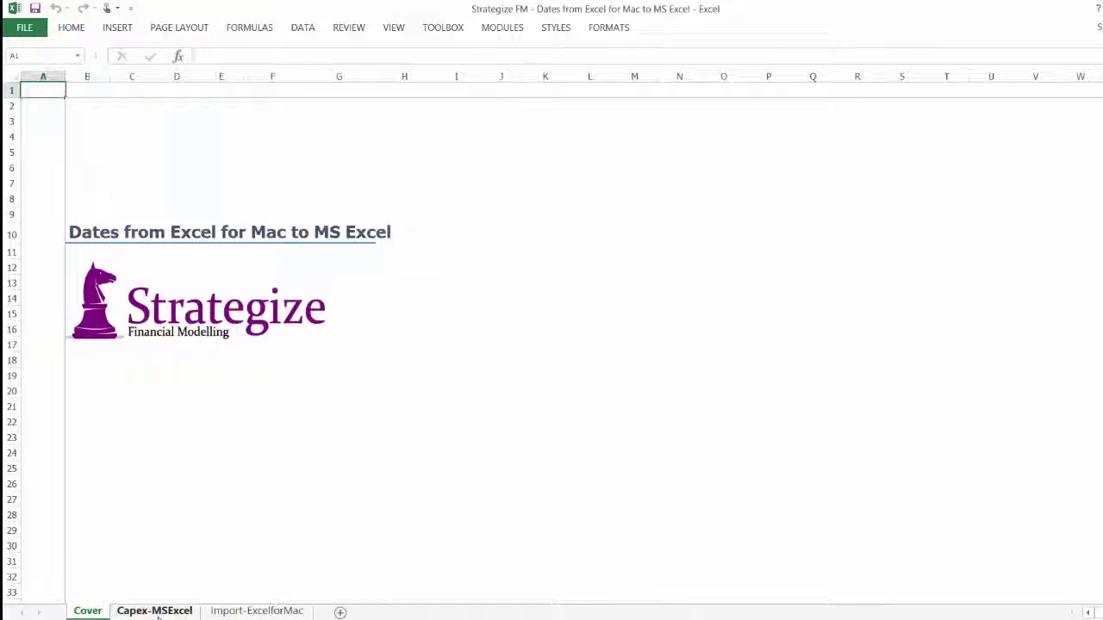
pyautogui.click(209, 613)
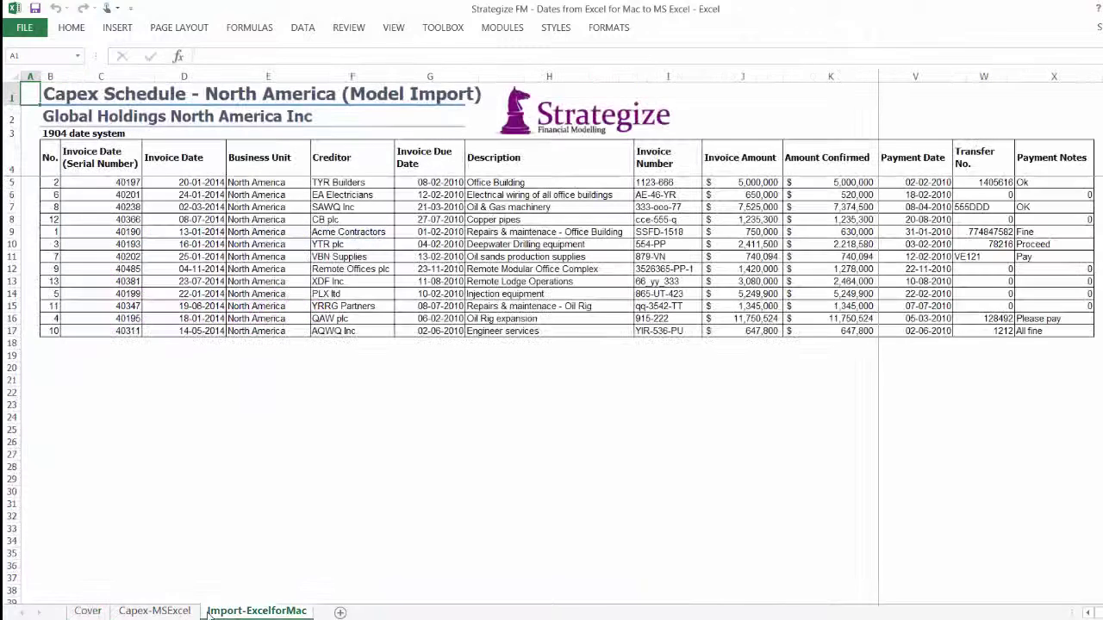
pyautogui.moveTo(78, 185); pyautogui.dragTo(89, 312)
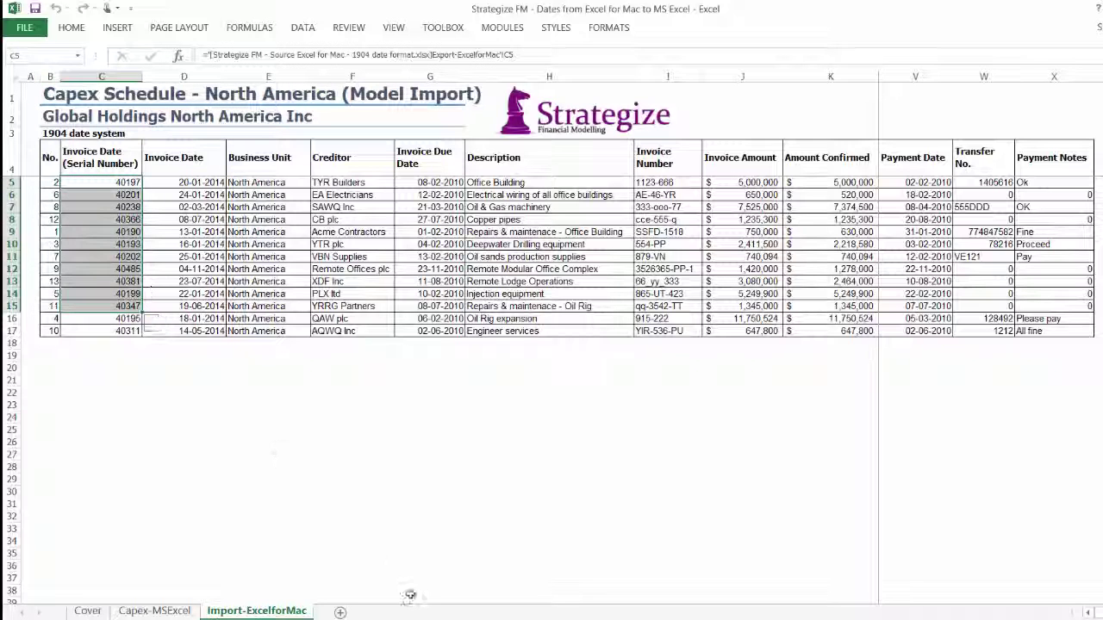
# Step: Close the Source Excel for Mac - 1904 date format workbook and save its changes
pyautogui.moveTo(513, 616)
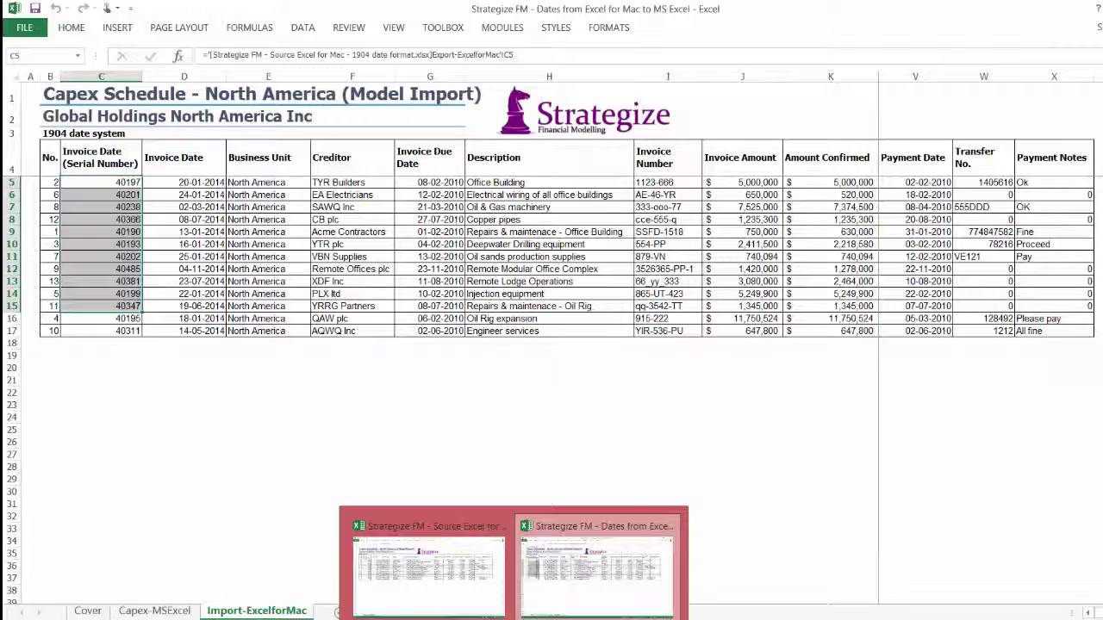
pyautogui.click(440, 580)
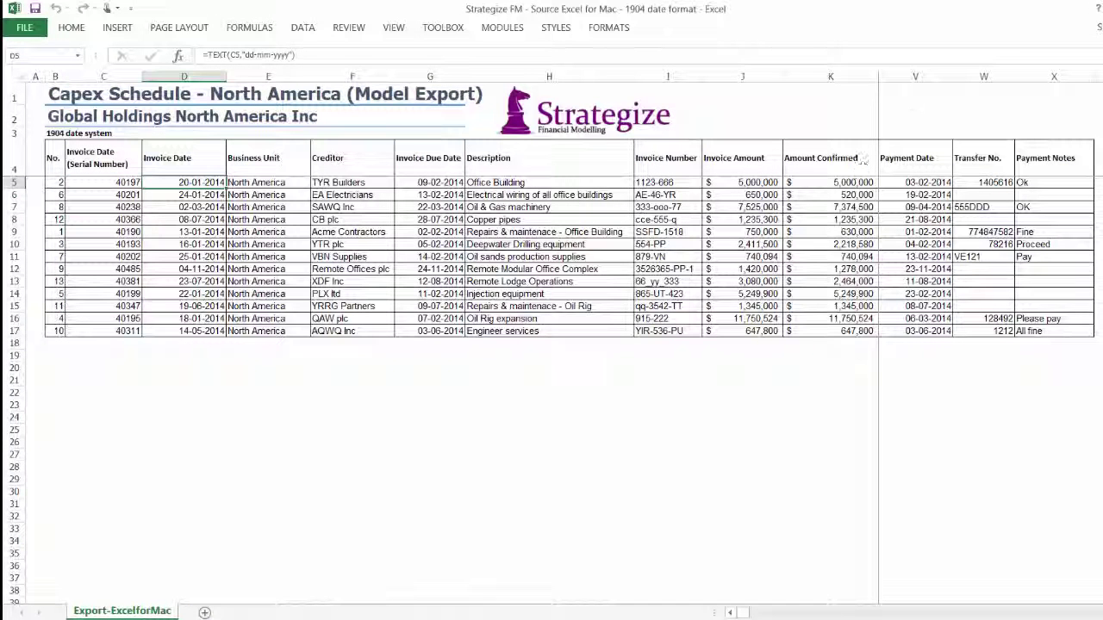
pyautogui.hotkey('ctrl', 'w')
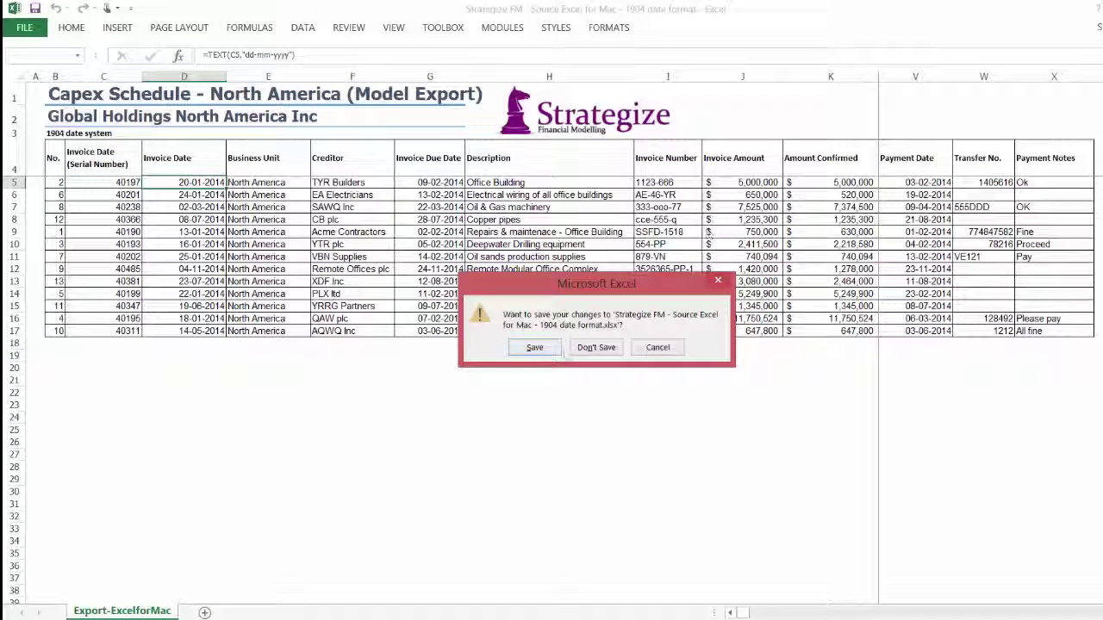
pyautogui.click(535, 347)
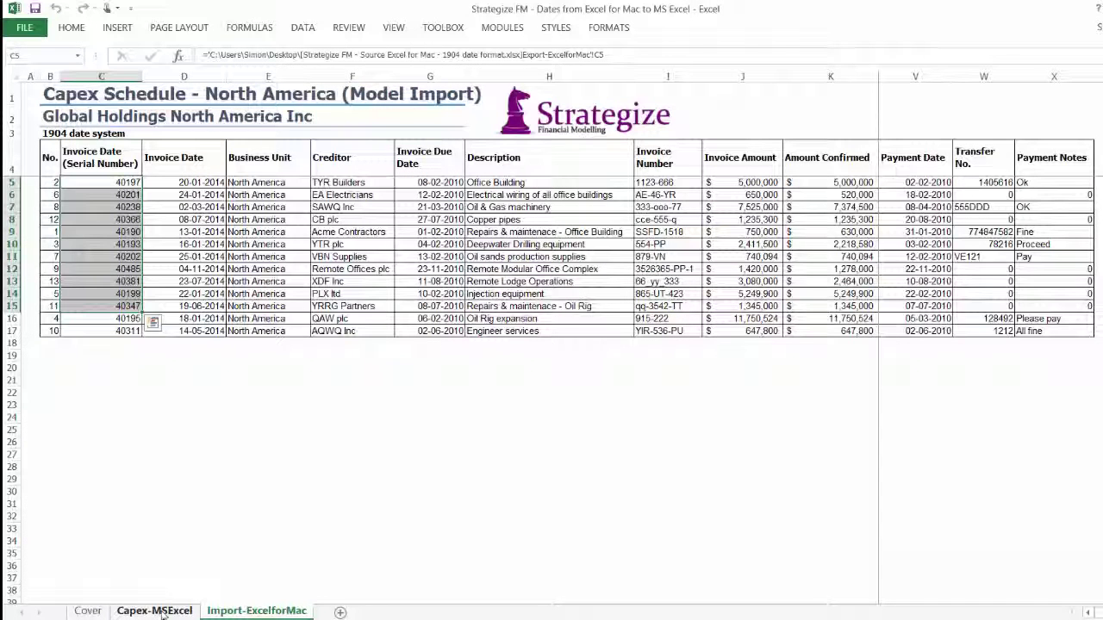
# Step: Review the imported capex schedule and the North America and Asia sections of the Capex-MSExcel sheet
pyautogui.moveTo(109, 219); pyautogui.dragTo(848, 287)
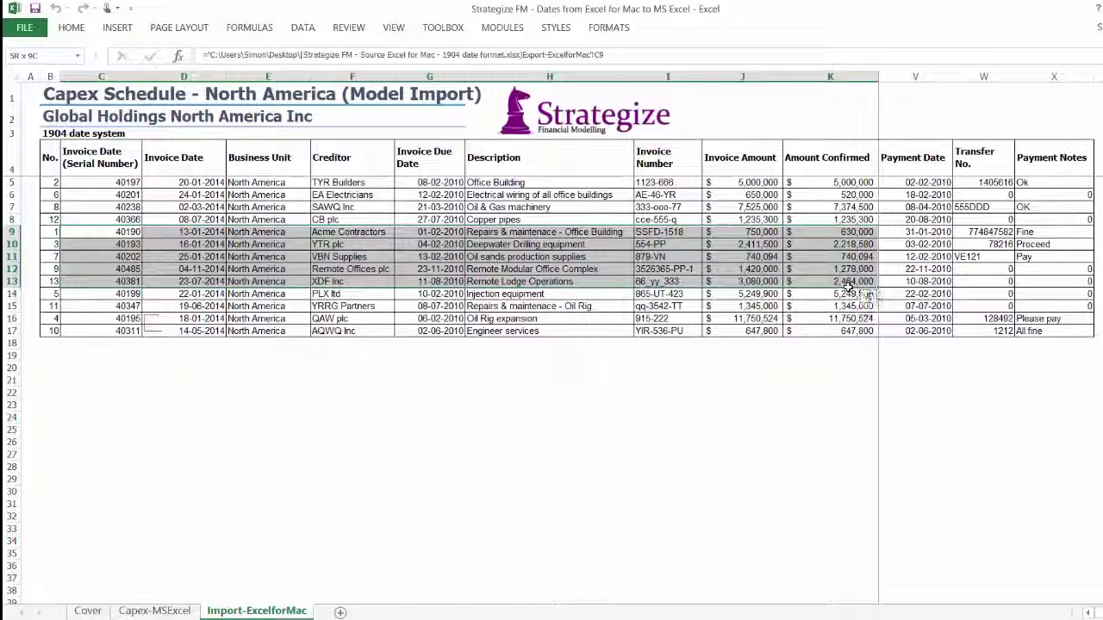
pyautogui.click(157, 611)
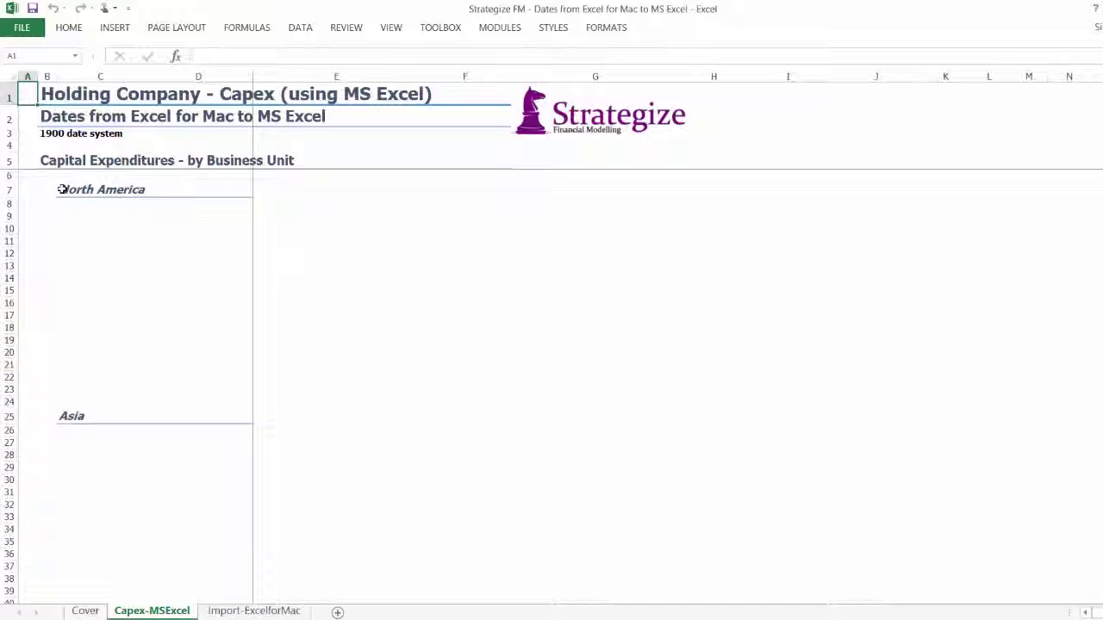
pyautogui.click(62, 188)
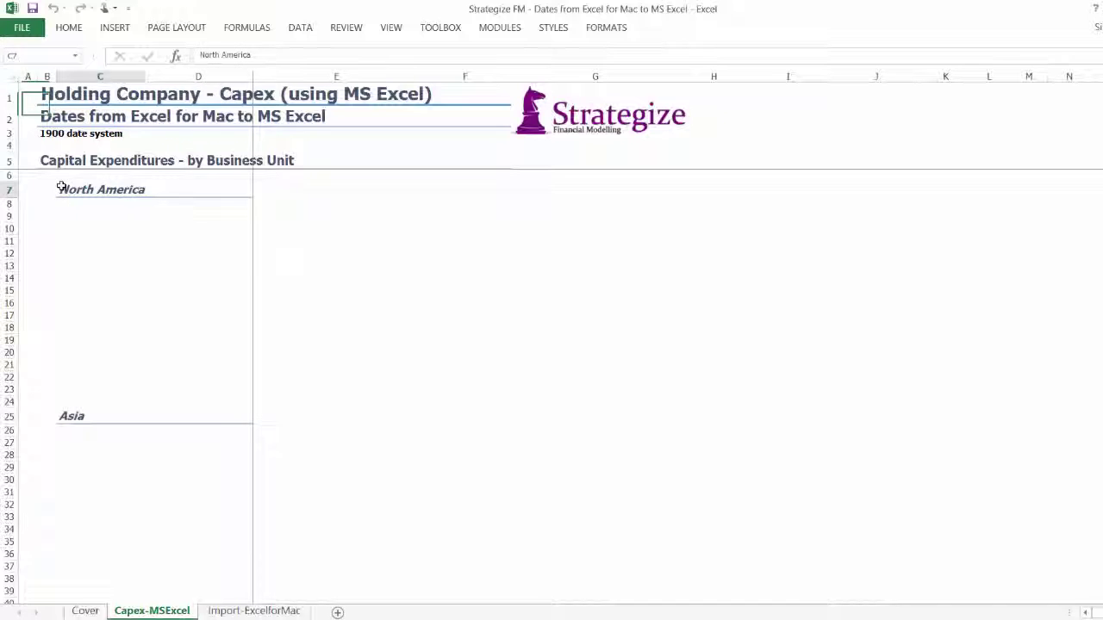
pyautogui.click(65, 414)
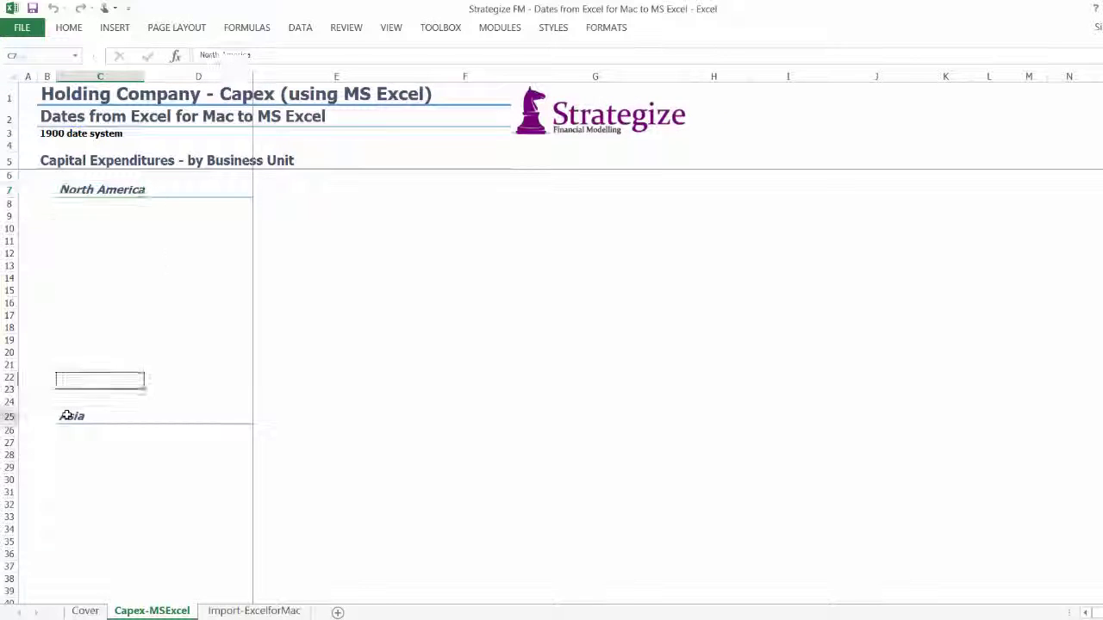
pyautogui.click(253, 610)
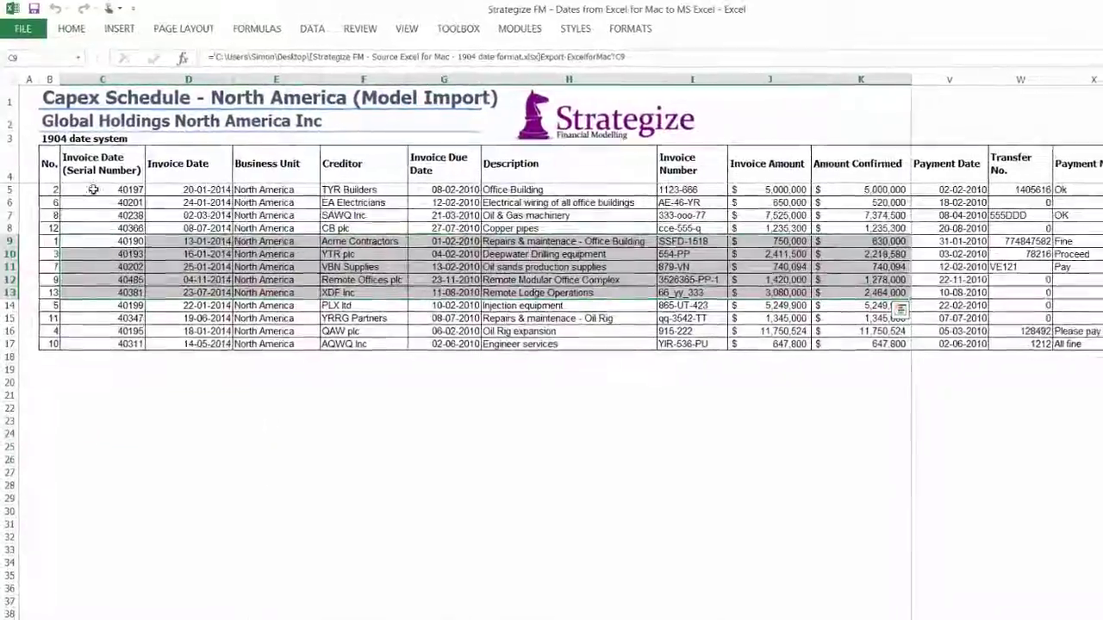
pyautogui.click(52, 102)
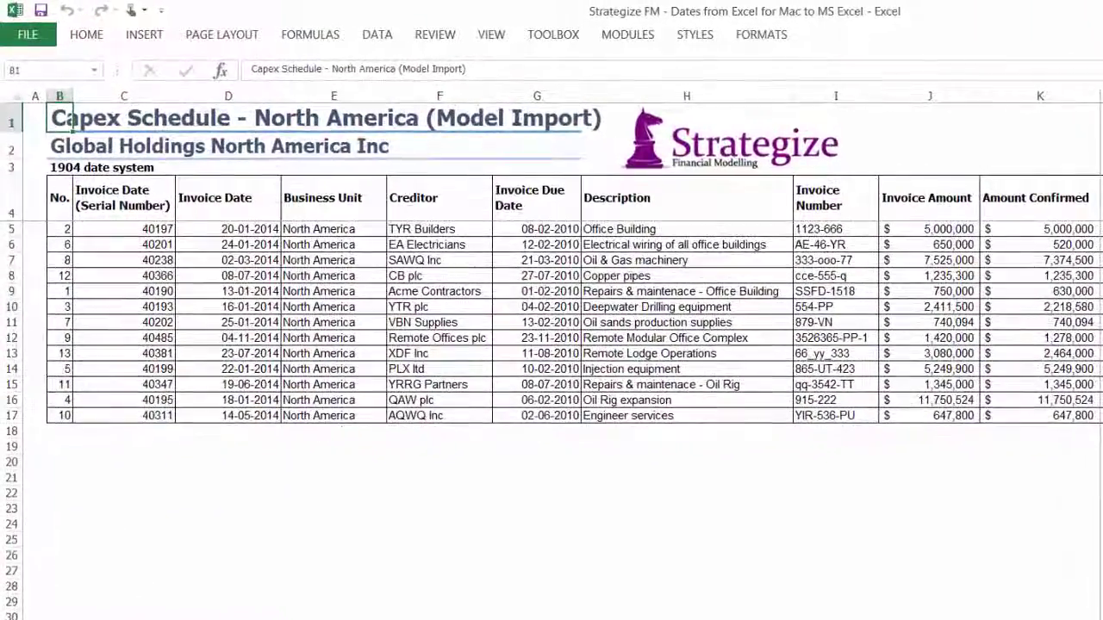
# Step: Link cell C9 under North America on Capex-MSExcel to the invoice date header in cell C4 of the Import-ExcelforMac sheet
pyautogui.hotkey('ctrl', 'pageup')
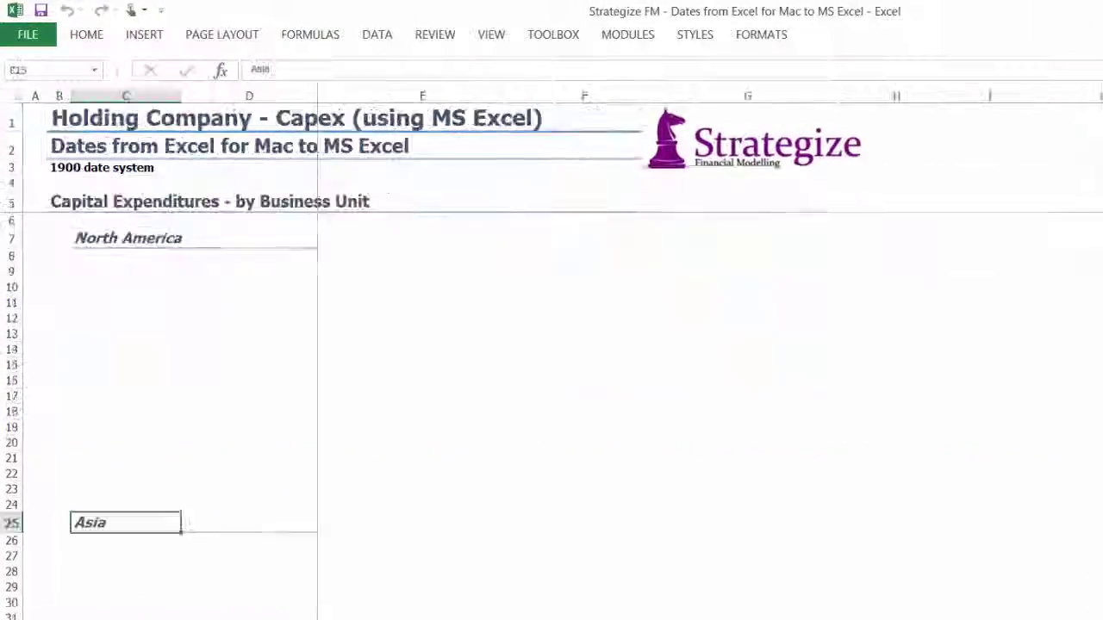
pyautogui.click(81, 275)
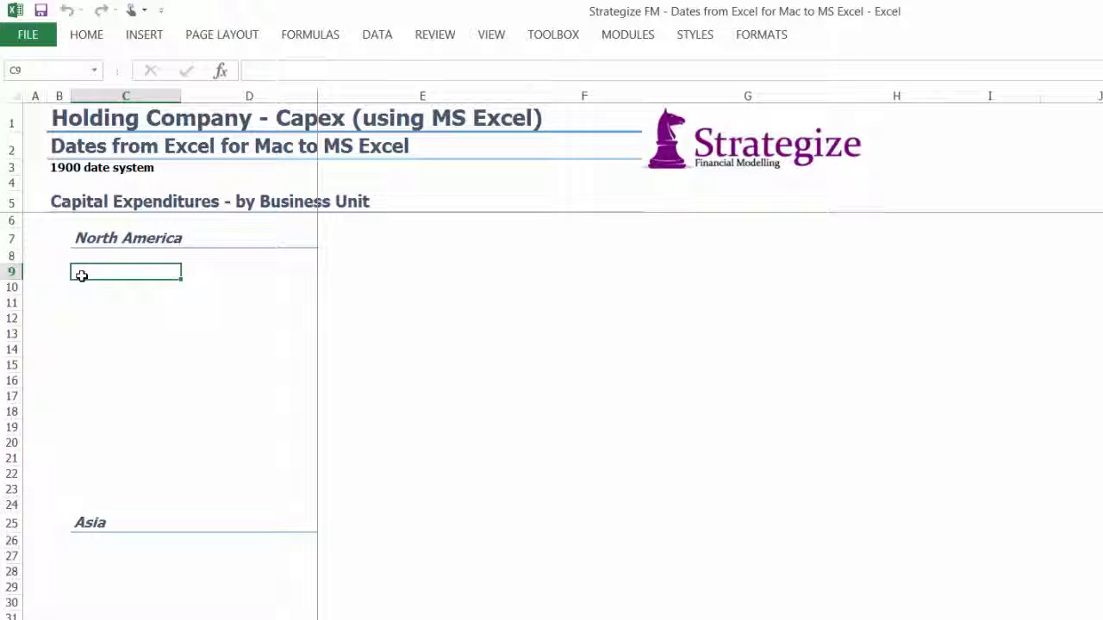
pyautogui.write('=')
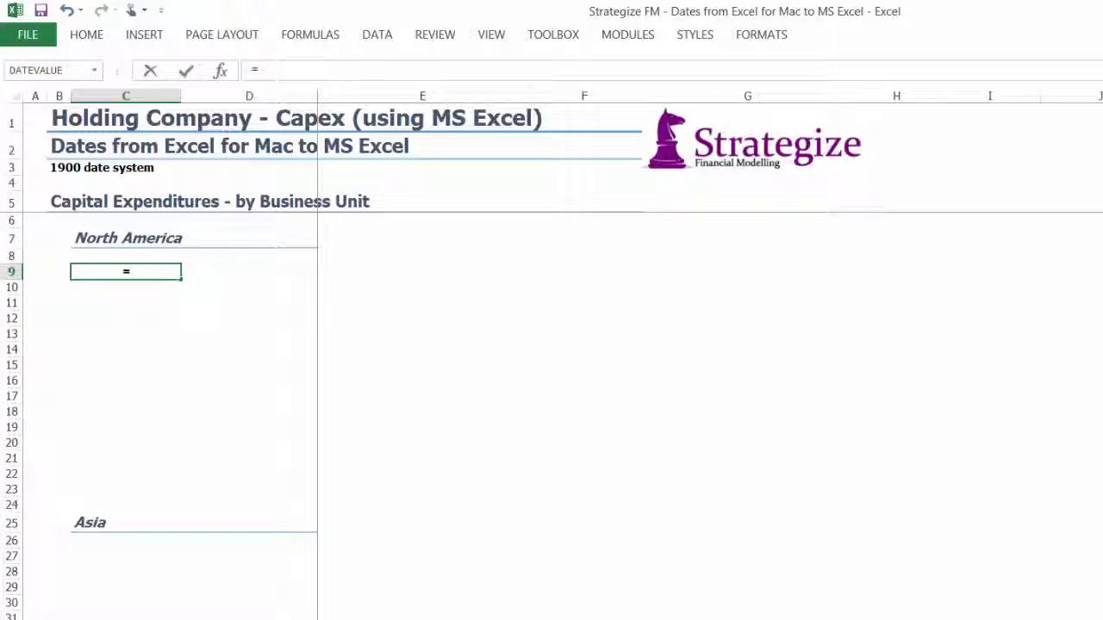
pyautogui.hotkey('ctrl', 'pagedown')
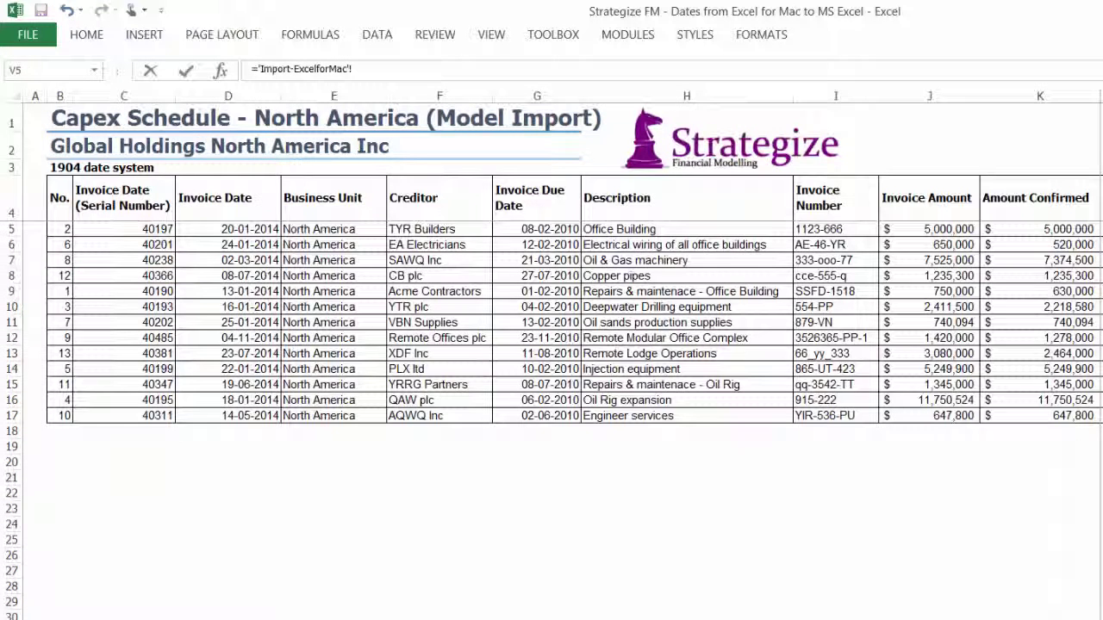
pyautogui.click(114, 204)
pyautogui.press('Return')
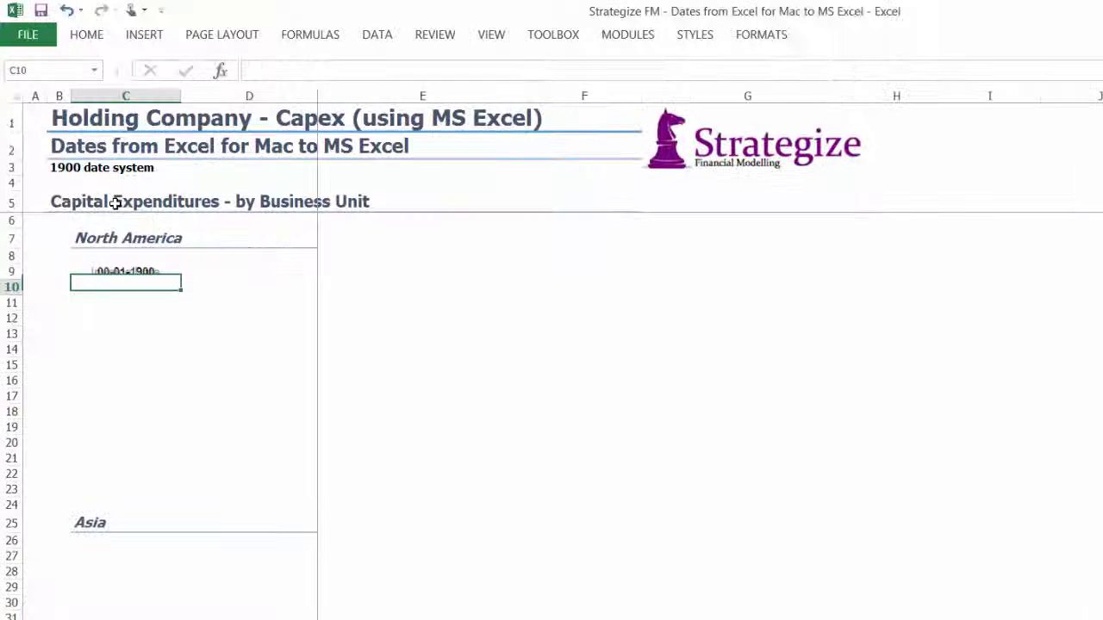
pyautogui.press('Up')
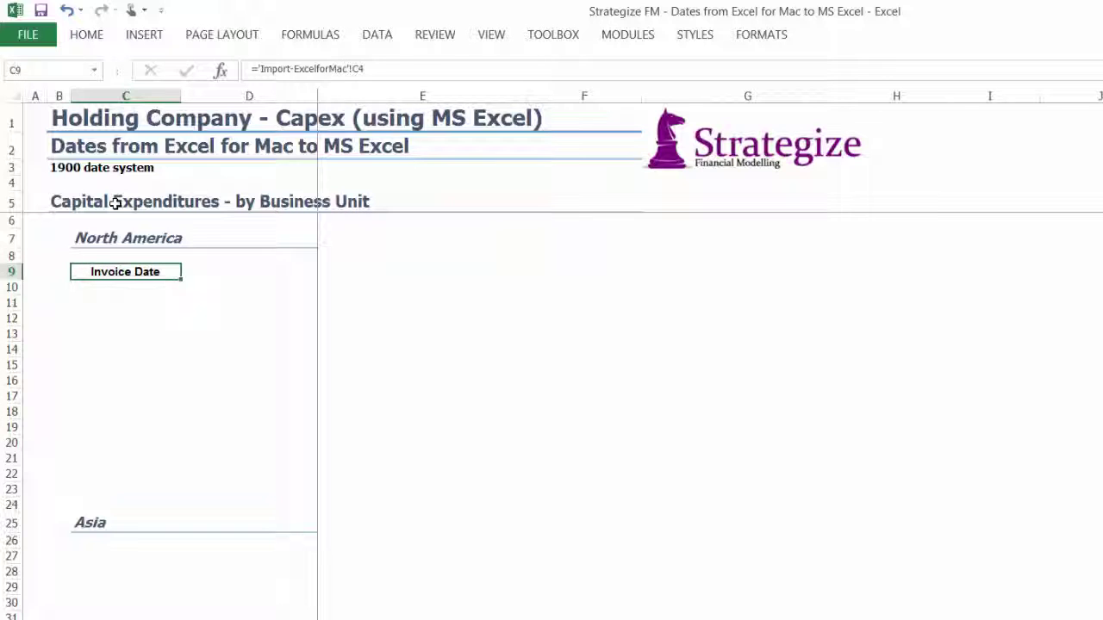
# Step: Fit the height of row 9 to the wrapped invoice date serial number header on Capex-MSExcel
pyautogui.moveTo(13, 279); pyautogui.dragTo(14, 280)
pyautogui.doubleClick(13, 280)
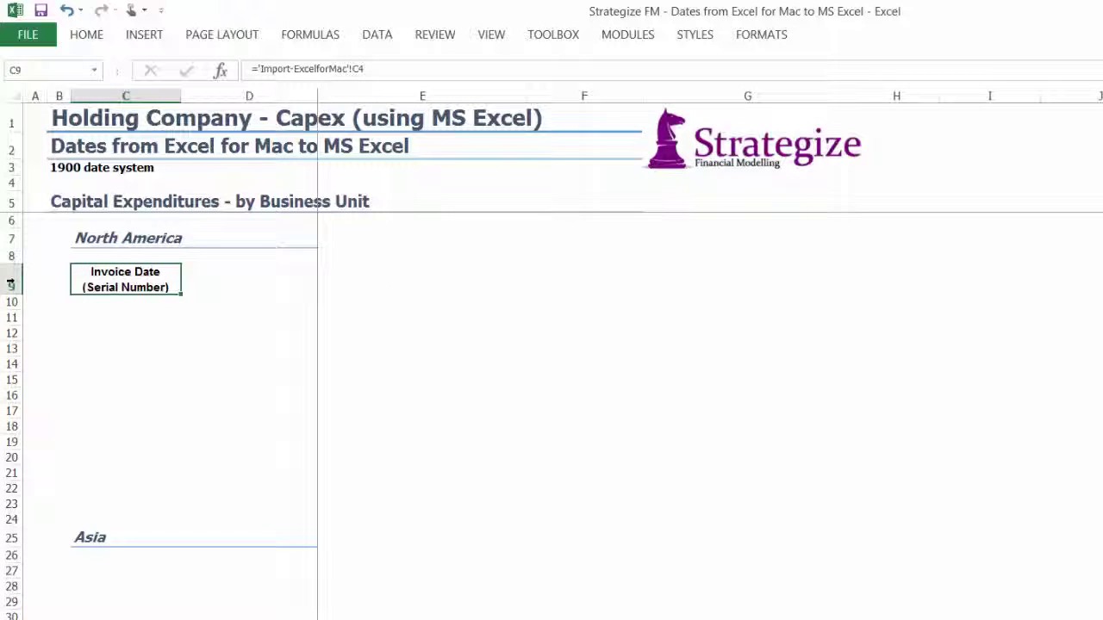
pyautogui.click(207, 297)
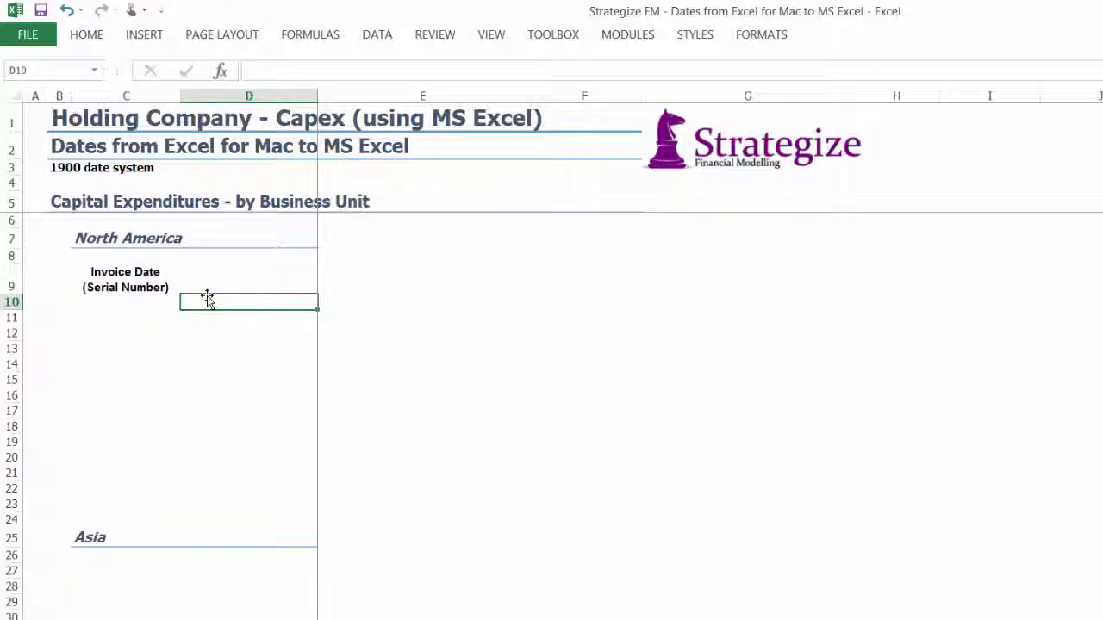
# Step: Link cell D9 under North America to the Invoice Date header in cell D4 of the Import-ExcelforMac sheet
pyautogui.click(208, 284)
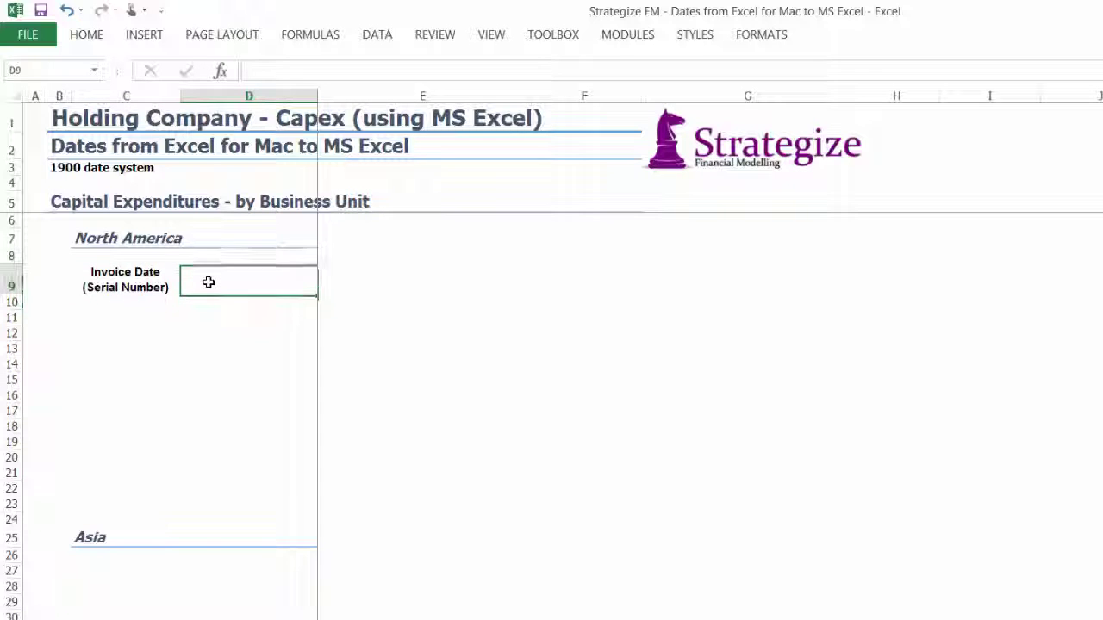
pyautogui.write('=')
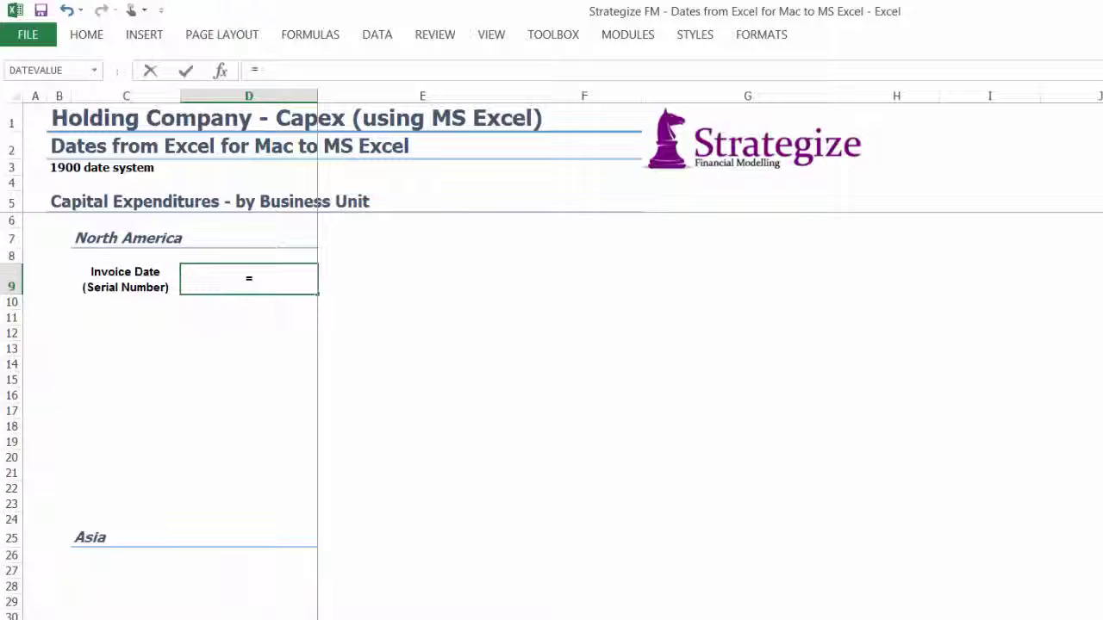
pyautogui.hotkey('ctrl', 'pagedown')
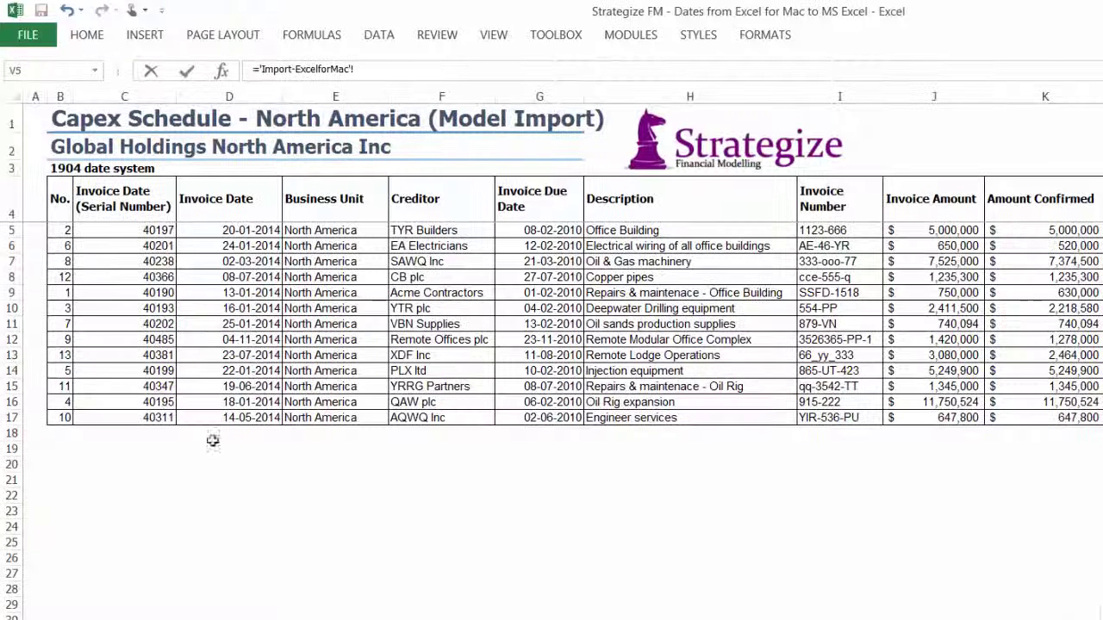
pyautogui.click(207, 208)
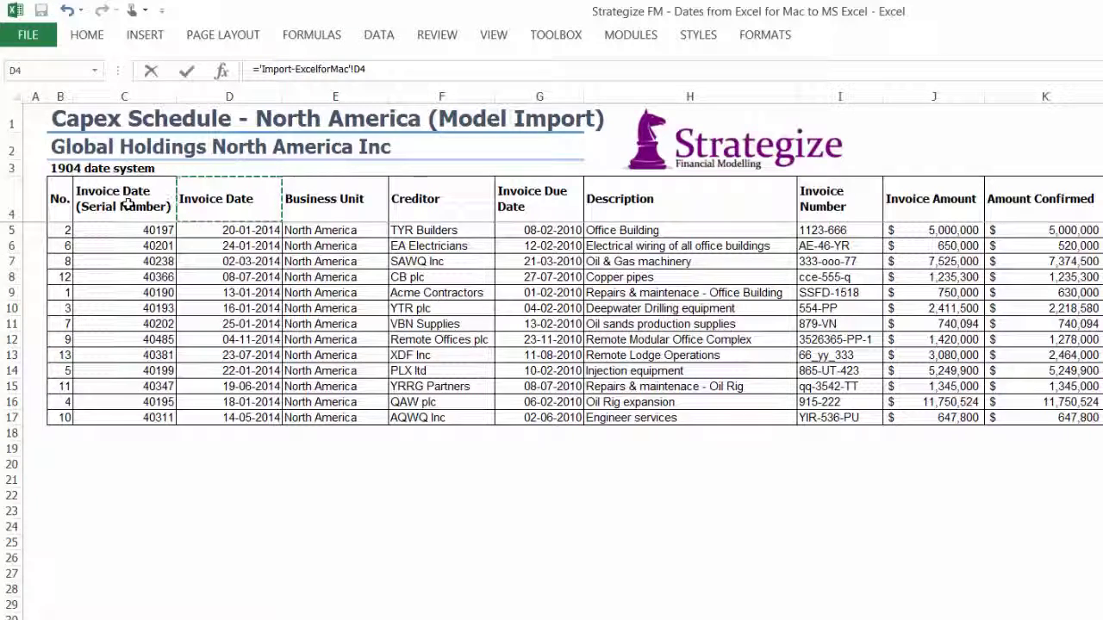
pyautogui.press('Return')
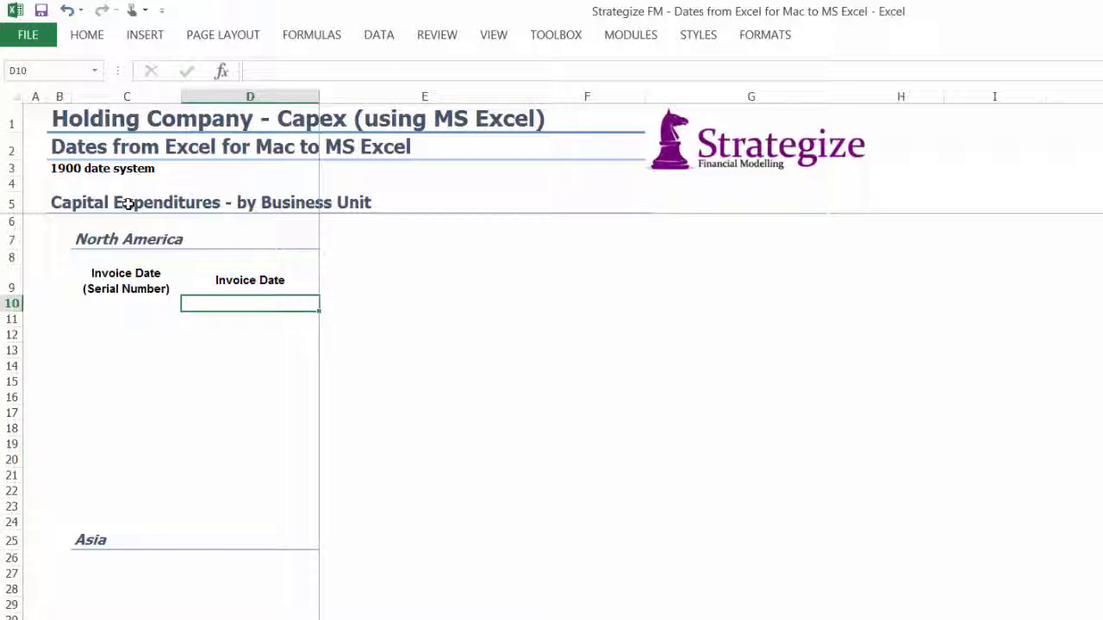
# Step: Link cell E9 to the Description header in cell H4 of the Import-ExcelforMac sheet
pyautogui.press('Up')
pyautogui.press('Right')
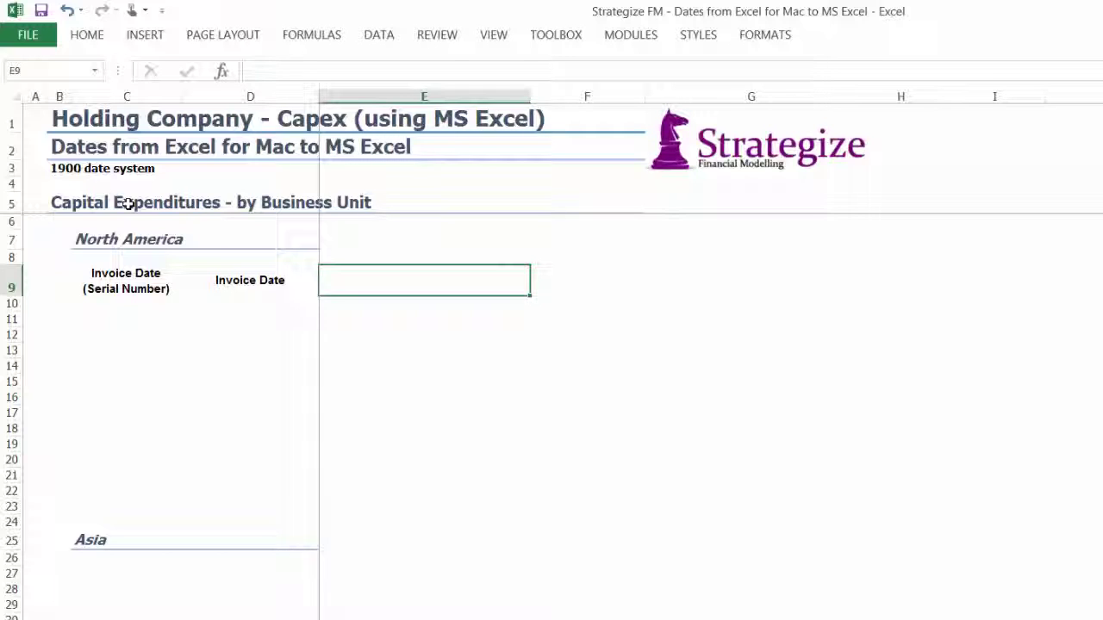
pyautogui.write('=')
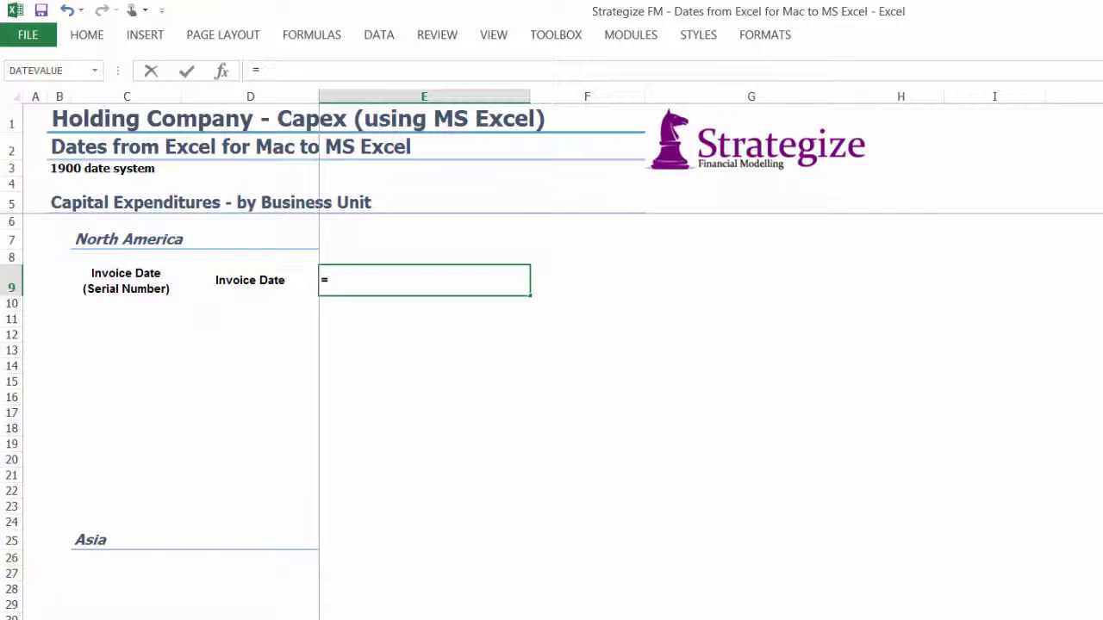
pyautogui.hotkey('ctrl', 'pagedown')
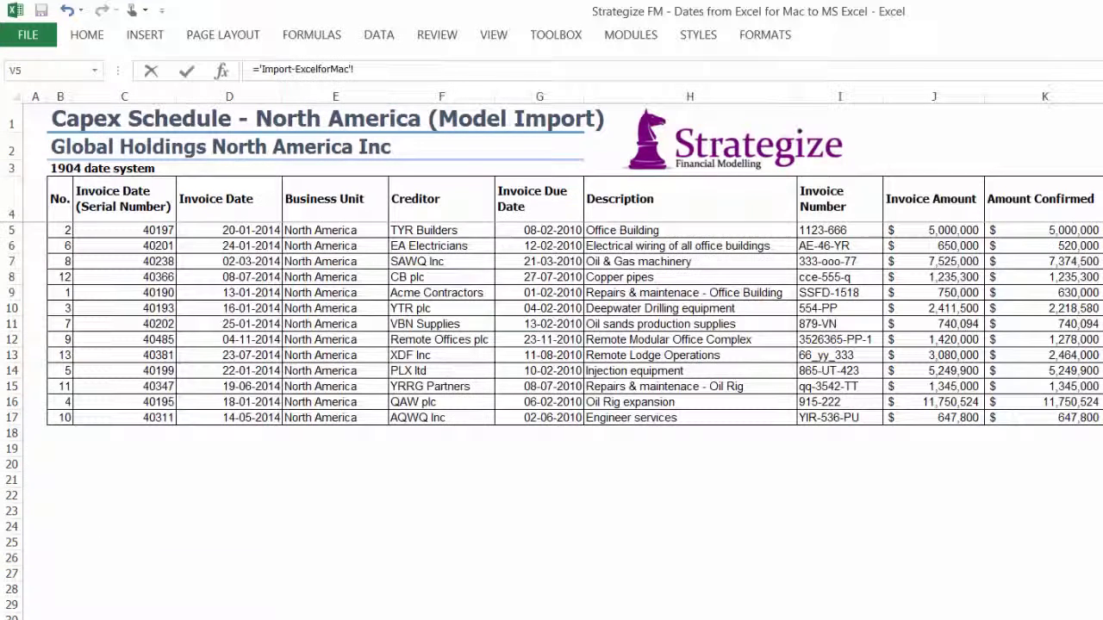
pyautogui.click(608, 209)
pyautogui.press('Return')
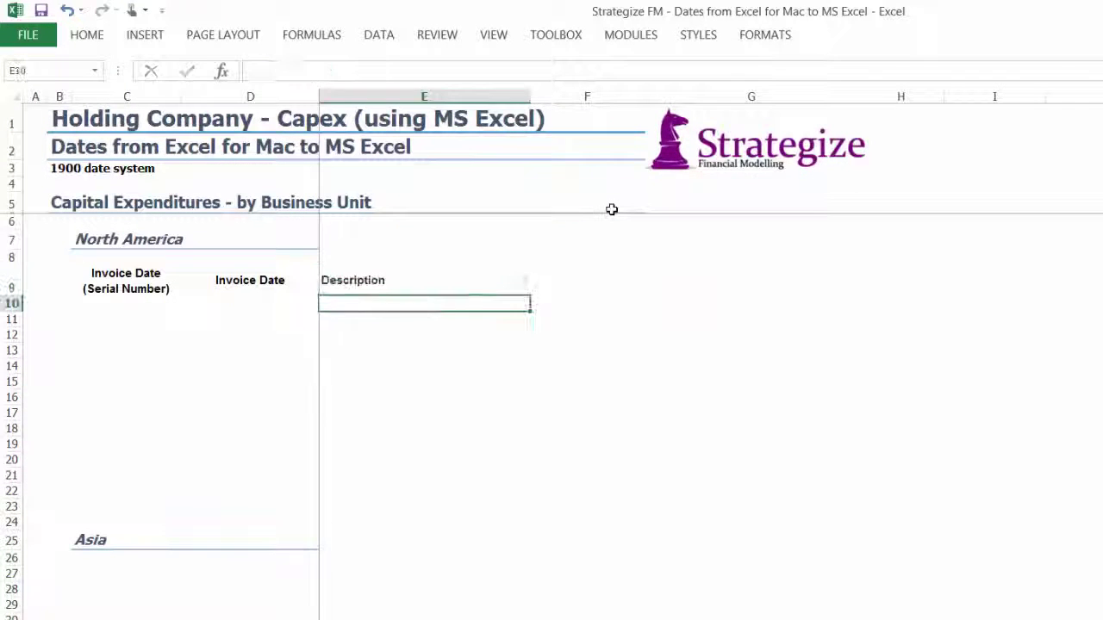
# Step: Link cell F9 to the Amount Confirmed header in cell K4 of the Import-ExcelforMac sheet
pyautogui.press('Up')
pyautogui.press('Right')
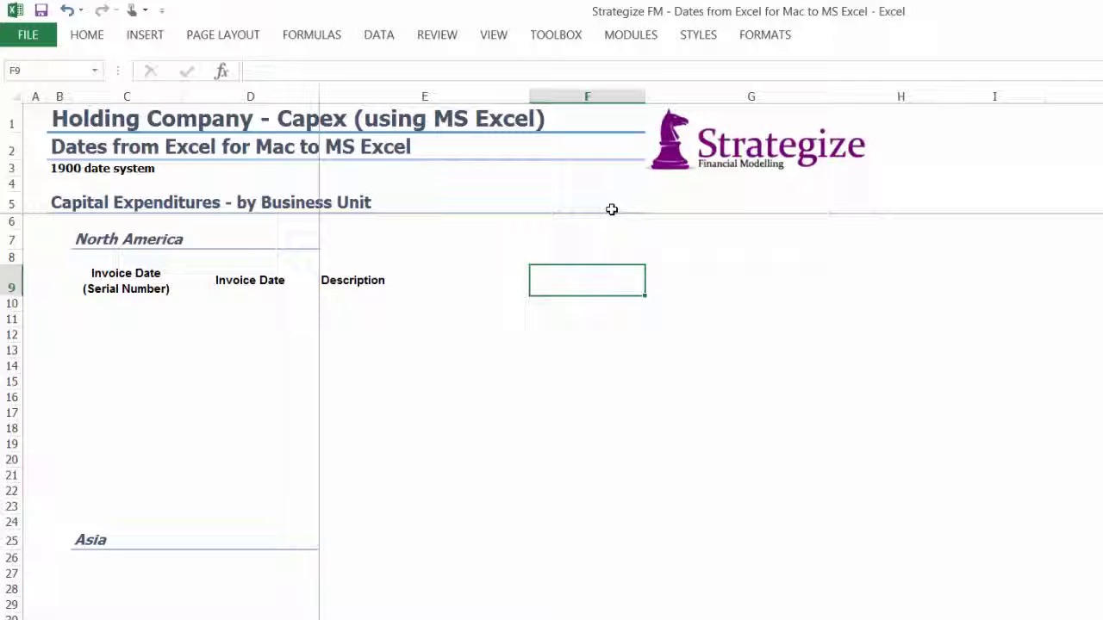
pyautogui.write('=')
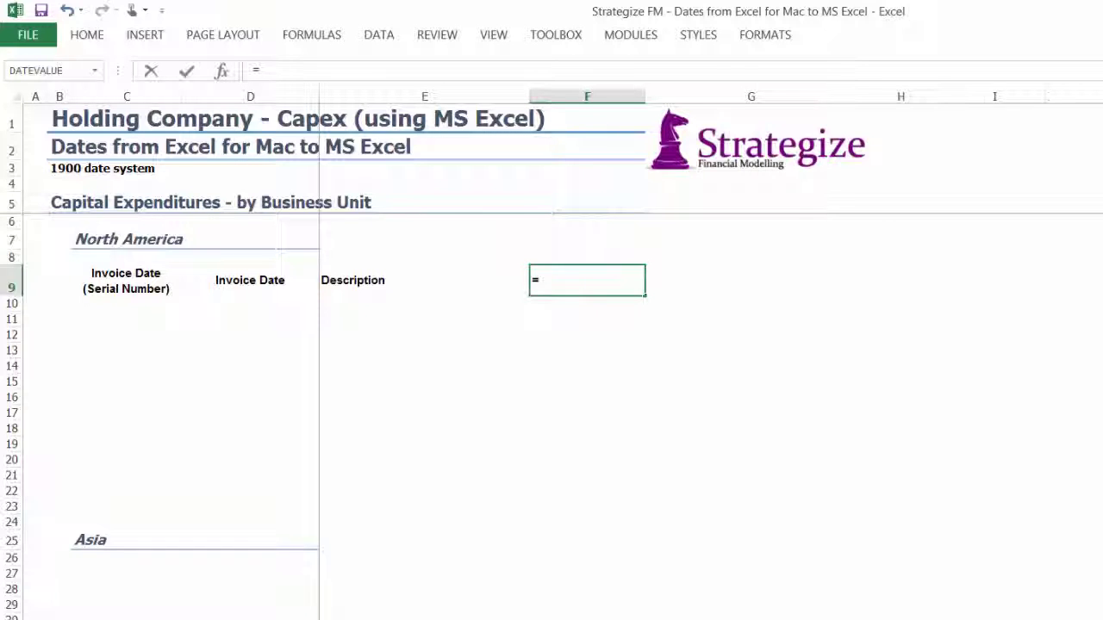
pyautogui.hotkey('ctrl', 'pagedown')
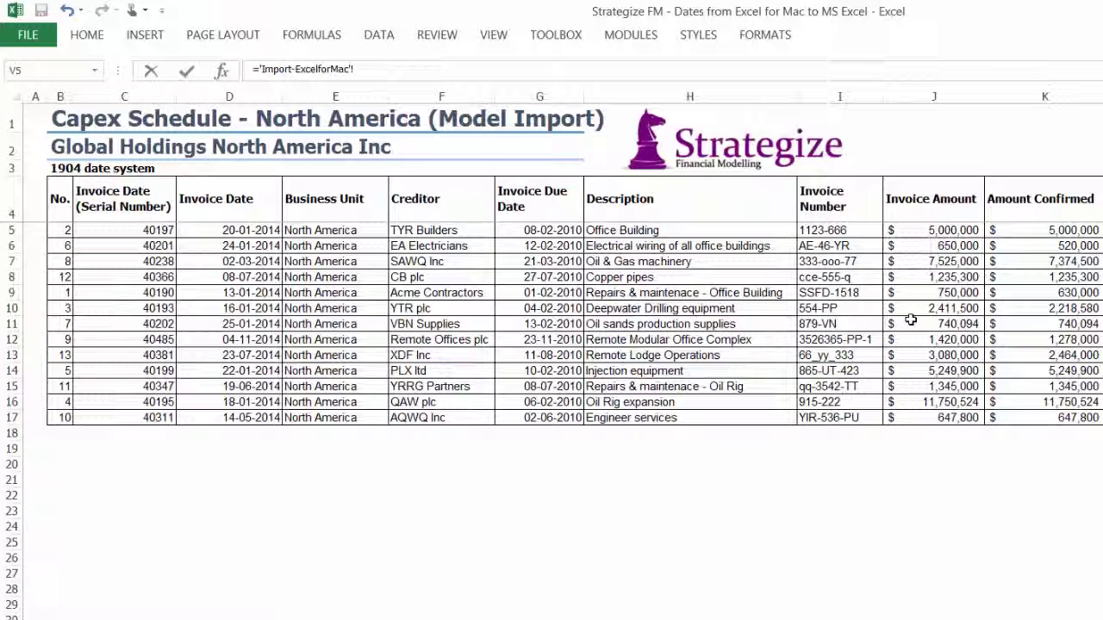
pyautogui.click(1047, 198)
pyautogui.press('Return')
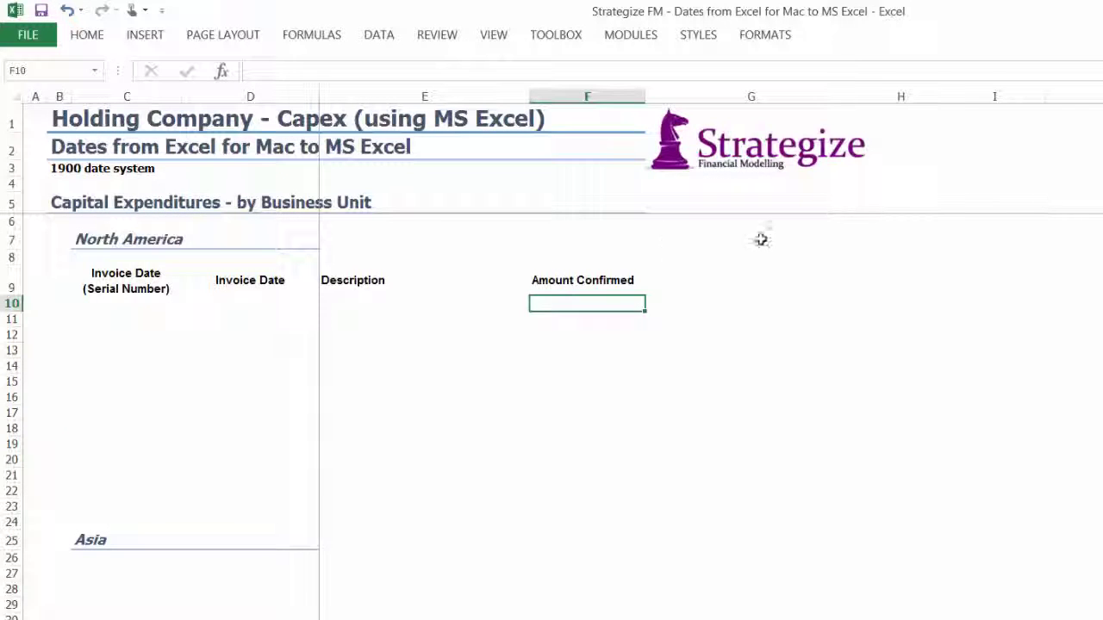
# Step: Link cell C10 to the first invoice date serial number in cell C5 of the Import-ExcelforMac sheet
pyautogui.click(105, 304)
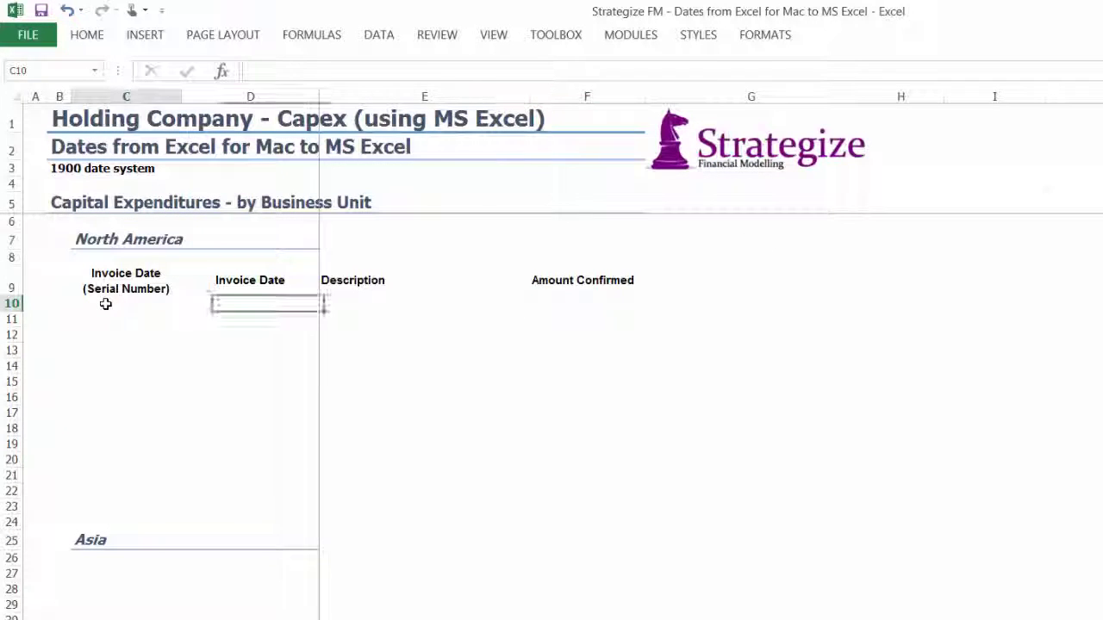
pyautogui.write('=')
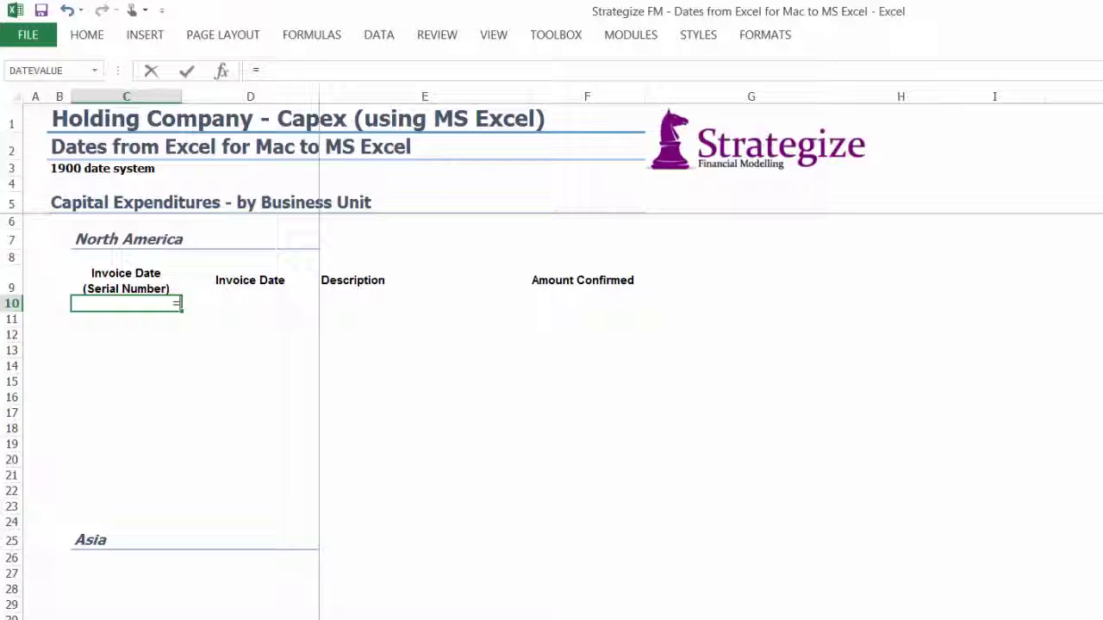
pyautogui.click(248, 617)
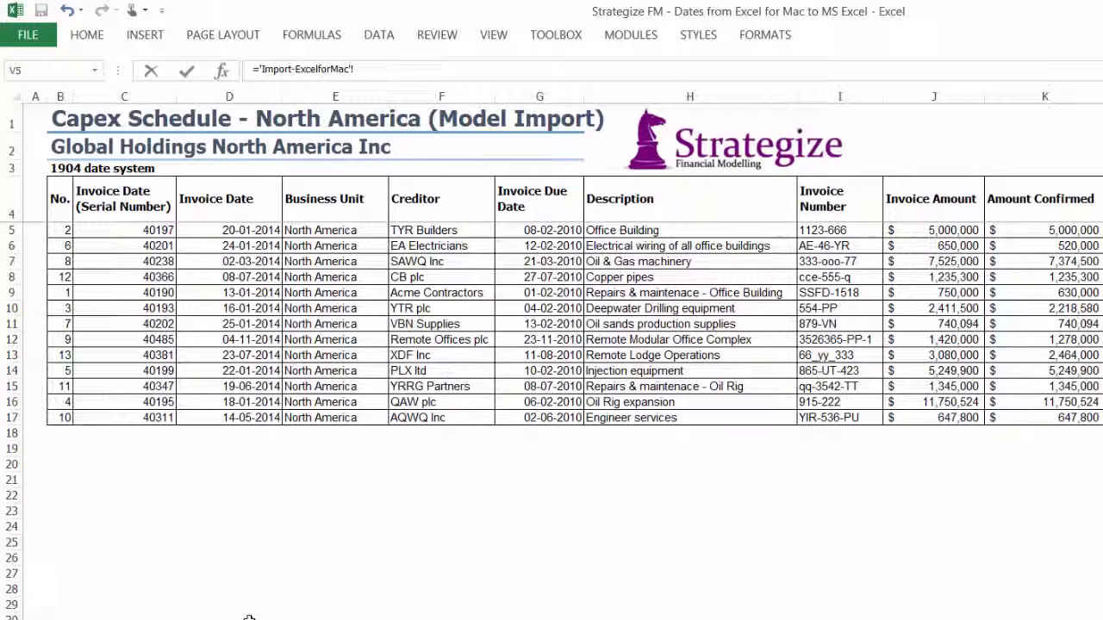
pyautogui.click(114, 230)
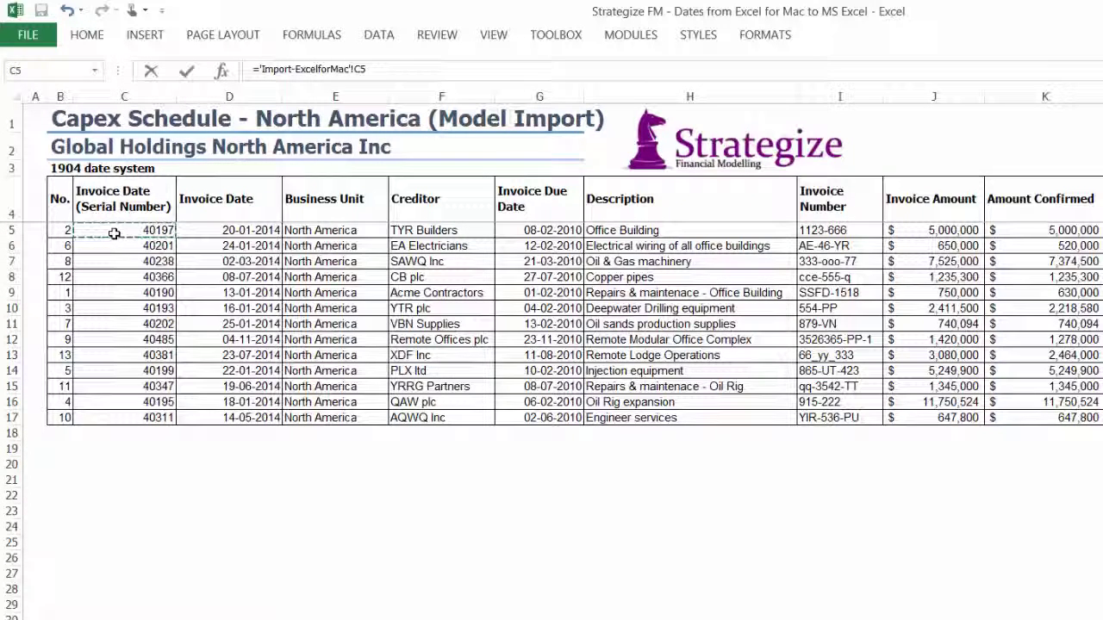
pyautogui.press('Return')
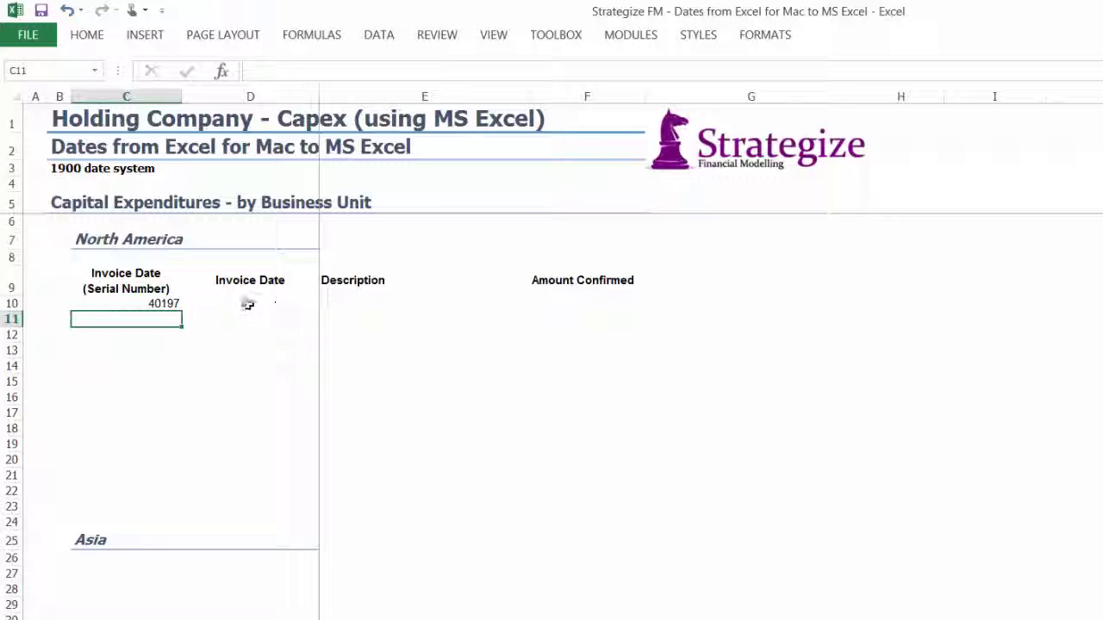
# Step: Enter =TEXT(C10,"dd-mm-yyyy") in cell D10 to show the invoice serial number as a date
pyautogui.click(247, 303)
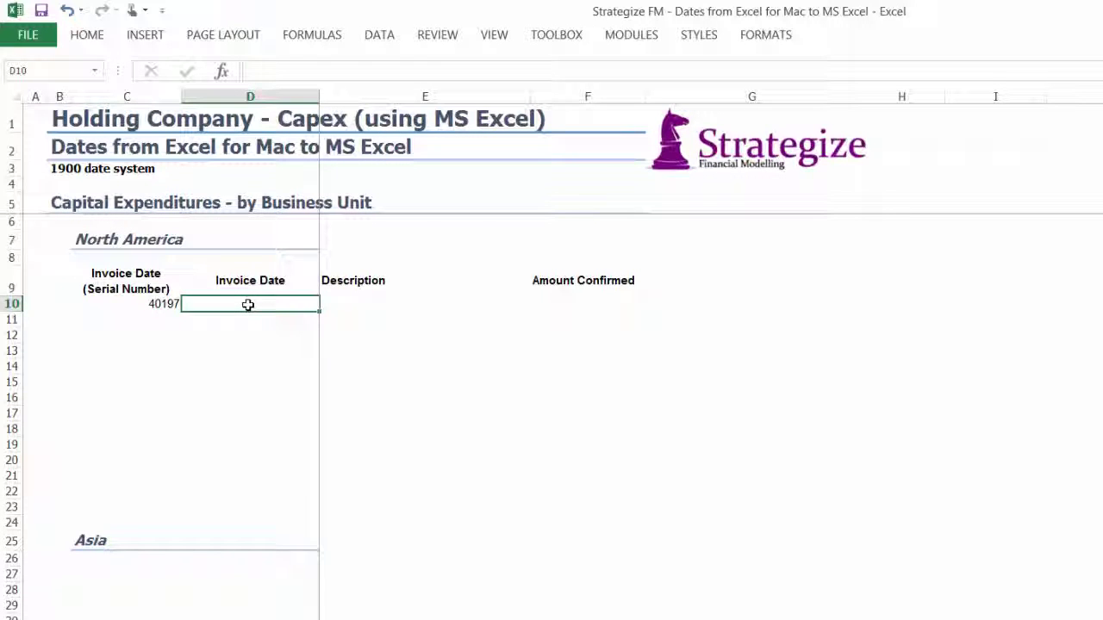
pyautogui.write('=')
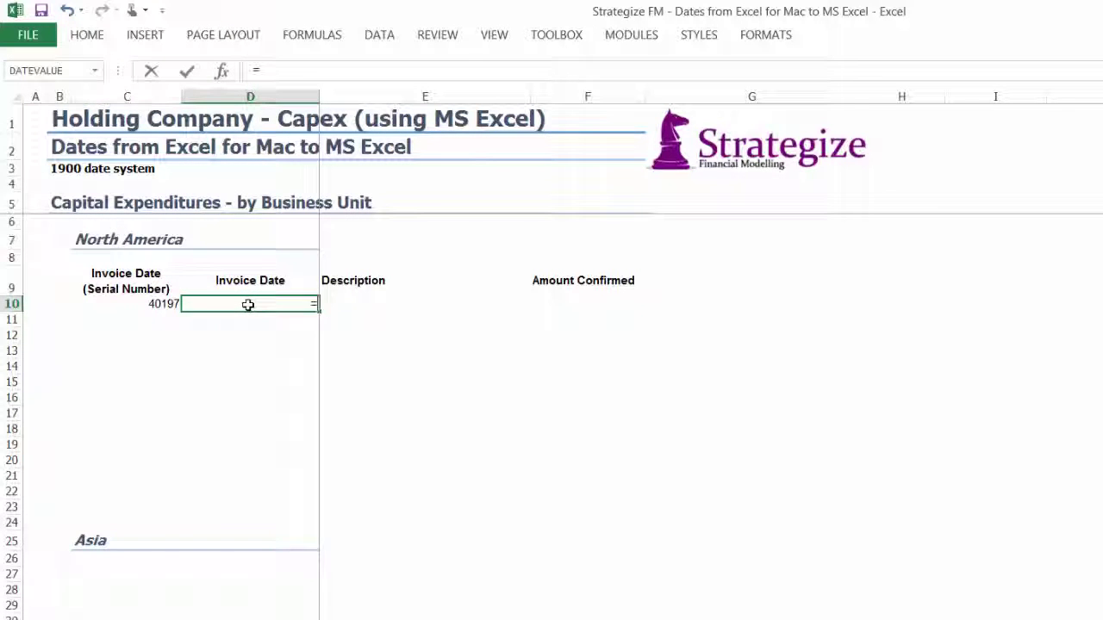
pyautogui.write('te')
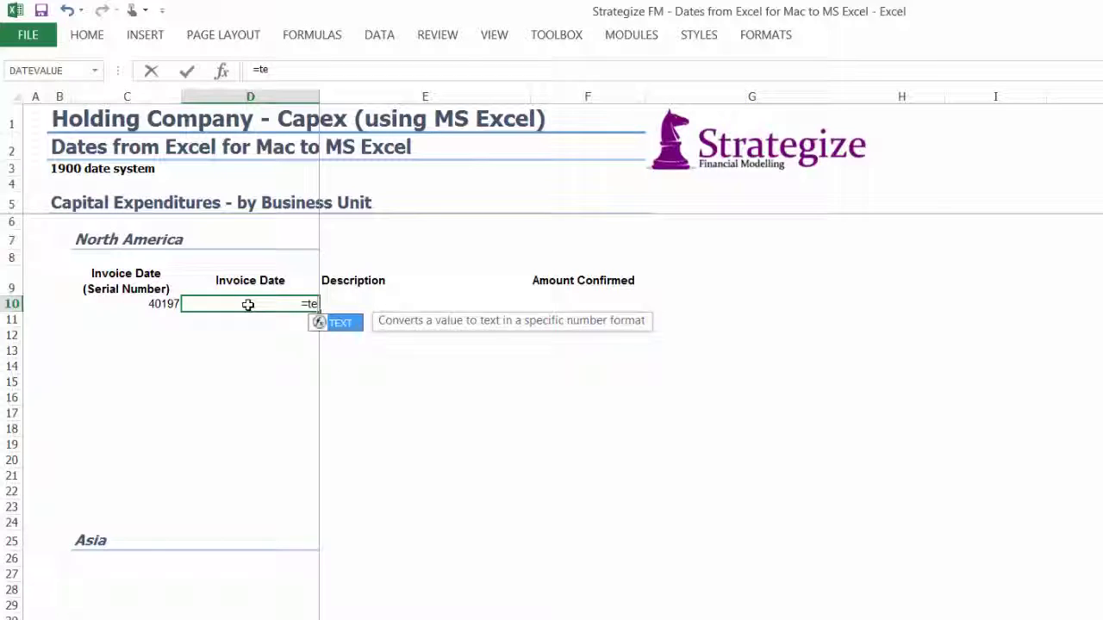
pyautogui.press('Tab')
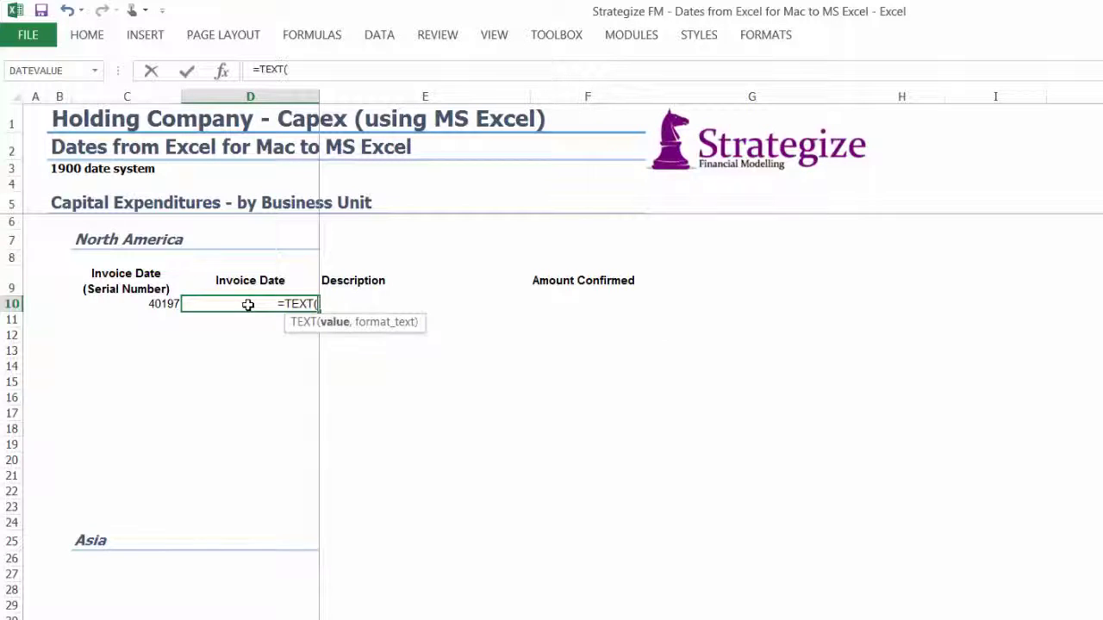
pyautogui.click(131, 303)
pyautogui.write(',')
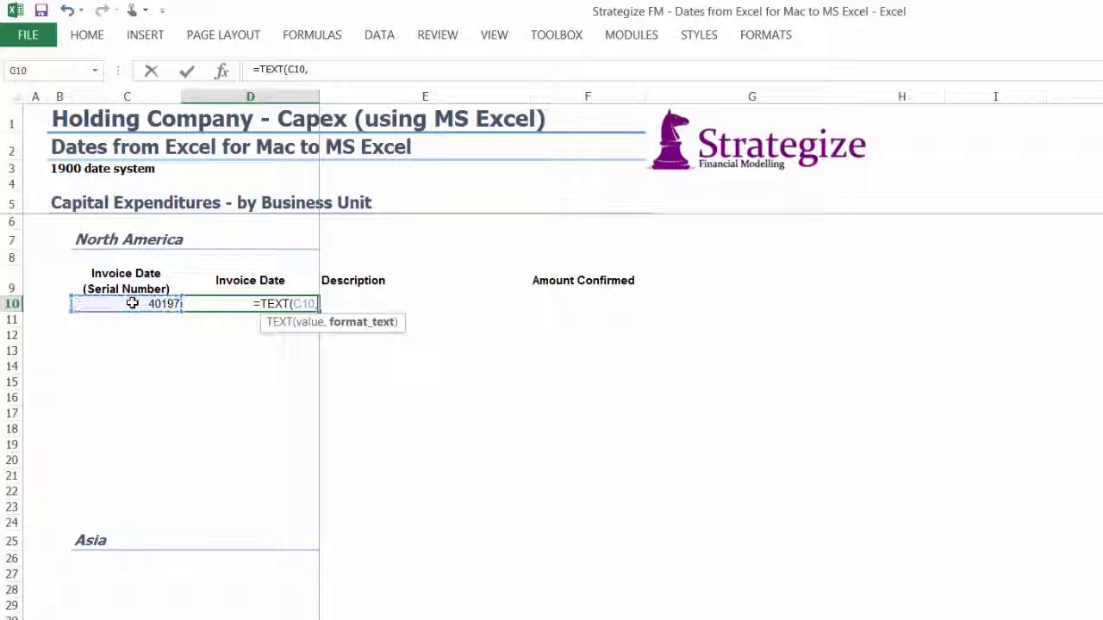
pyautogui.write('"')
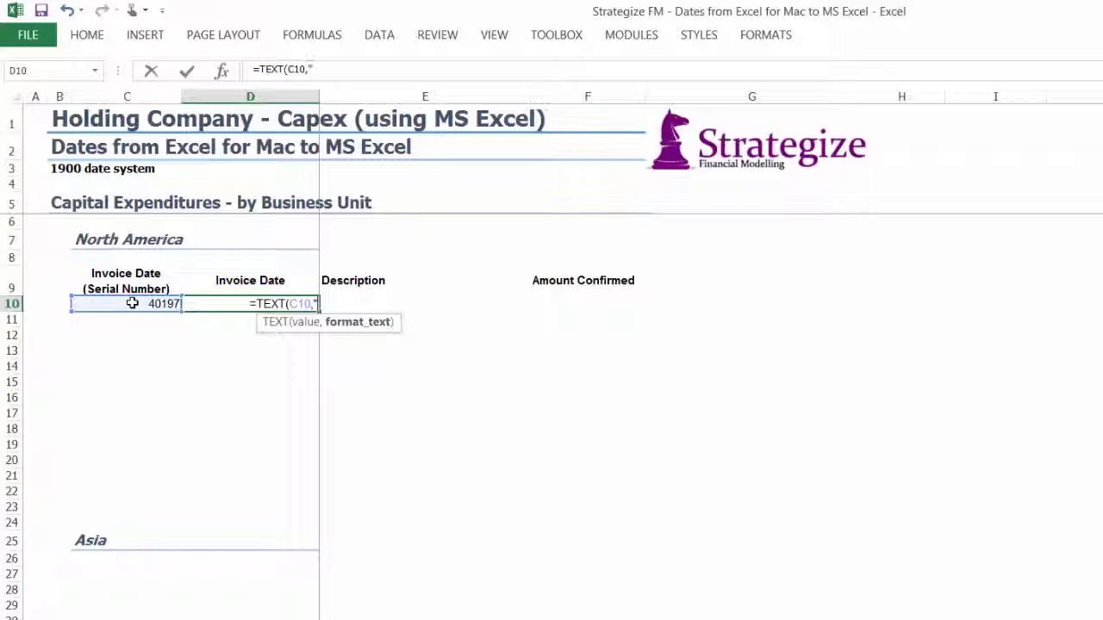
pyautogui.write('dd')
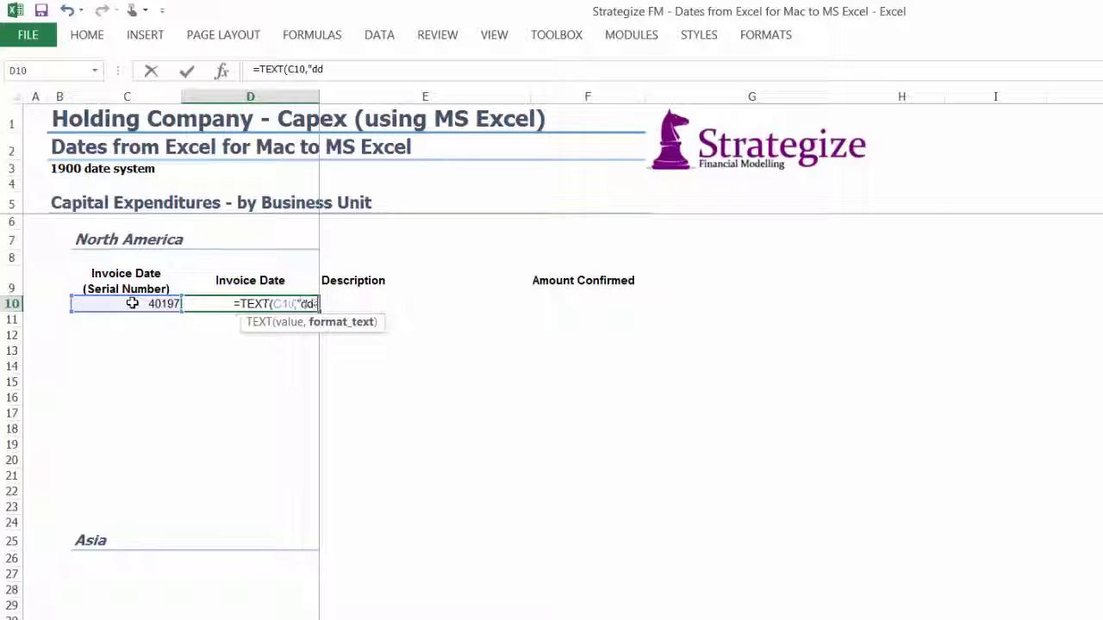
pyautogui.write('-mm-')
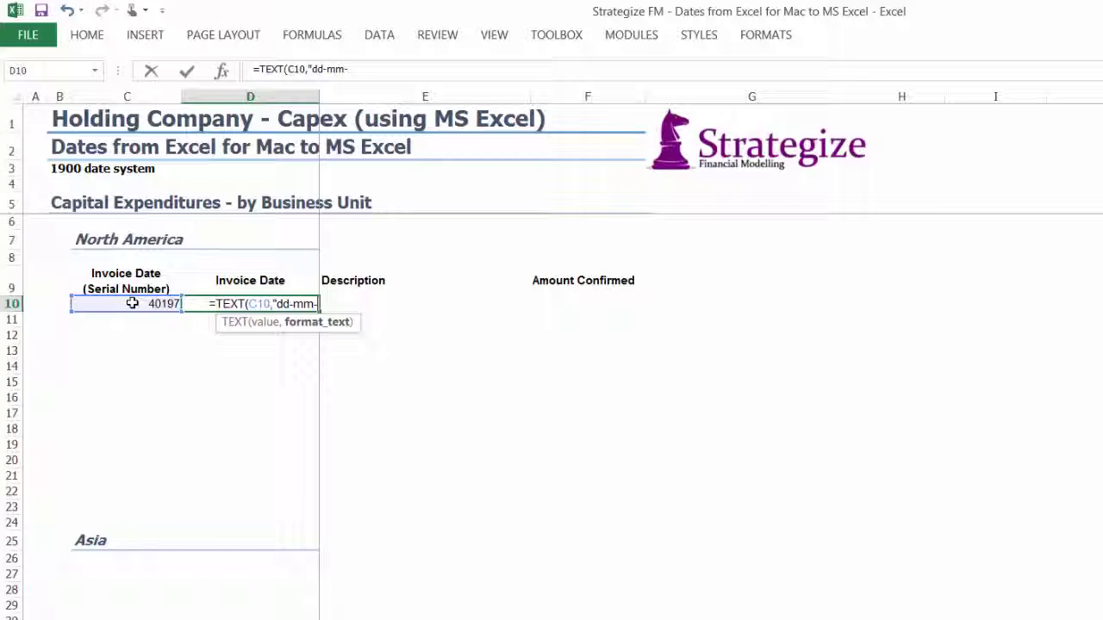
pyautogui.write('yyy')
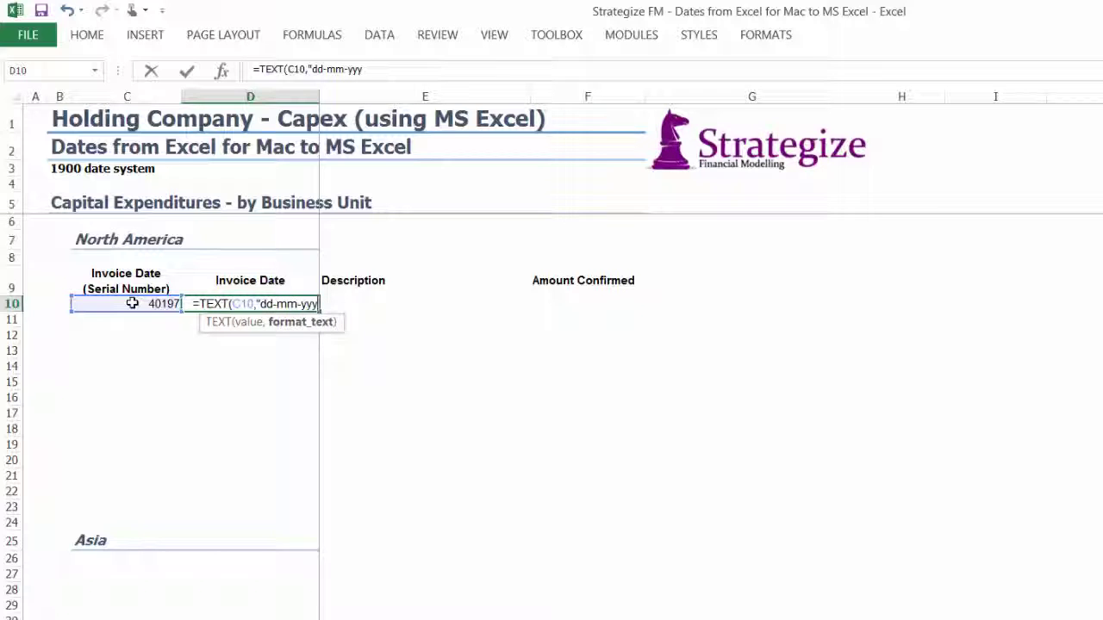
pyautogui.write('y")')
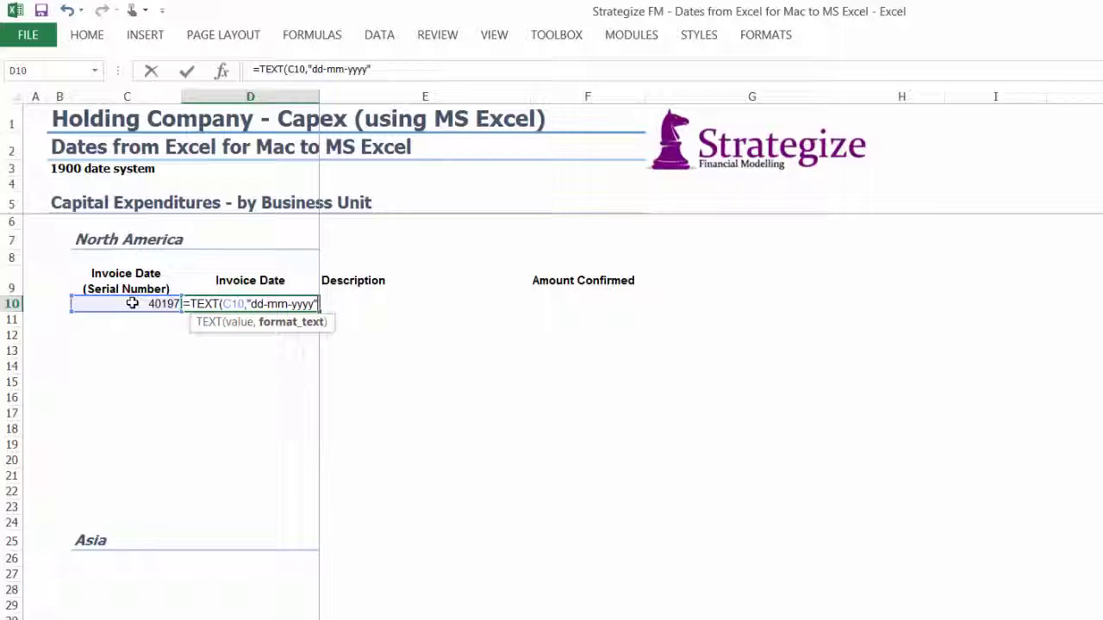
pyautogui.press('Return')
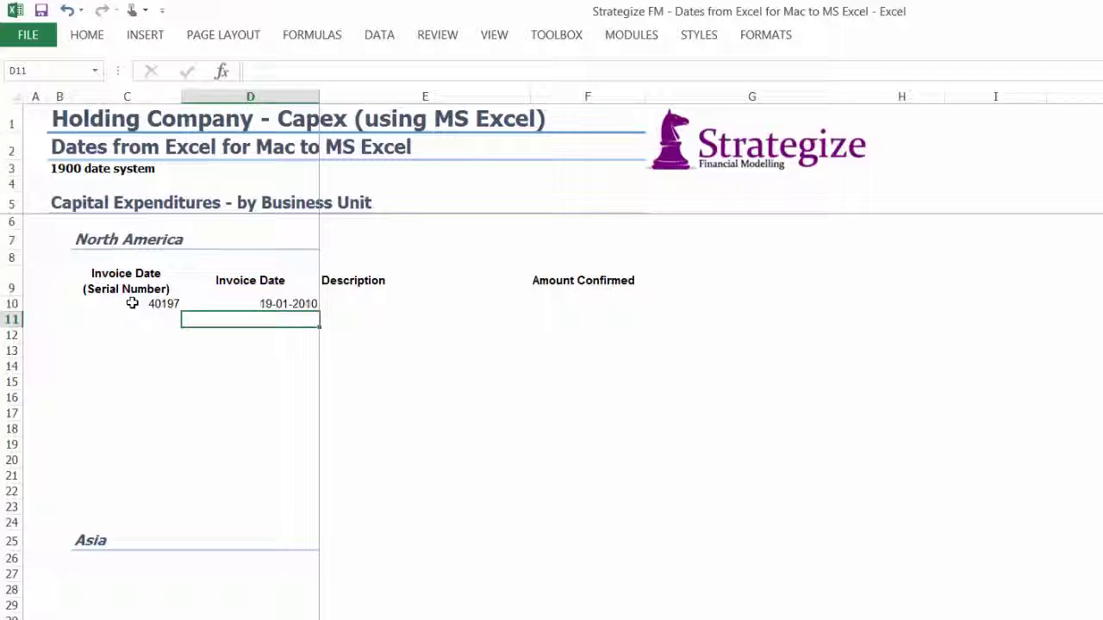
# Step: Compare the converted invoice date in D10 with the source invoice date in cell D5 of the Import-ExcelforMac sheet
pyautogui.click(229, 305)
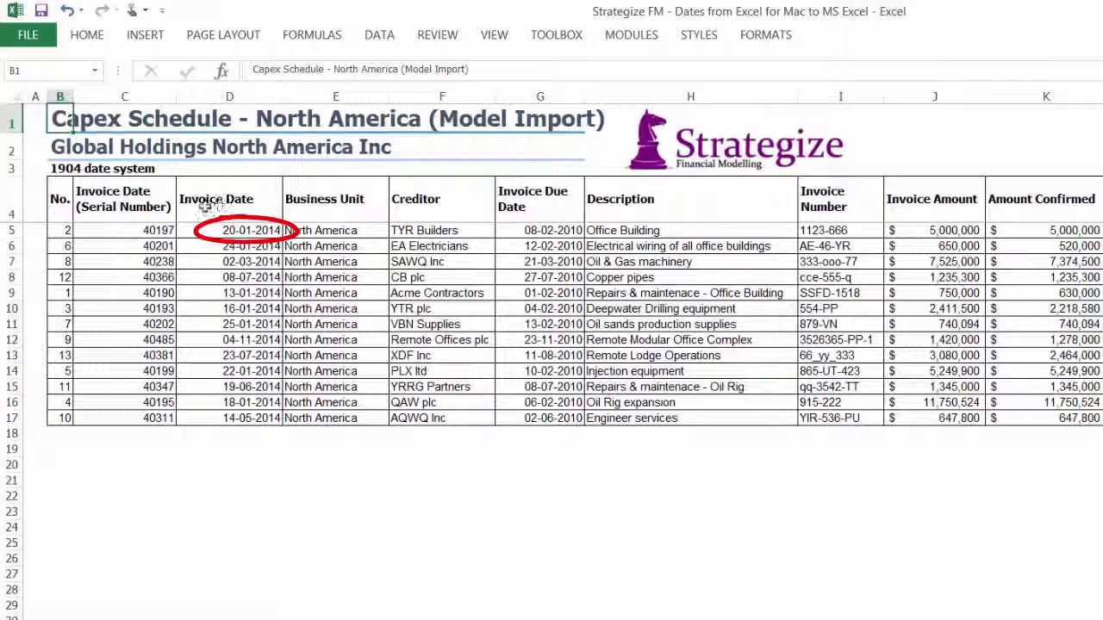
pyautogui.click(193, 231)
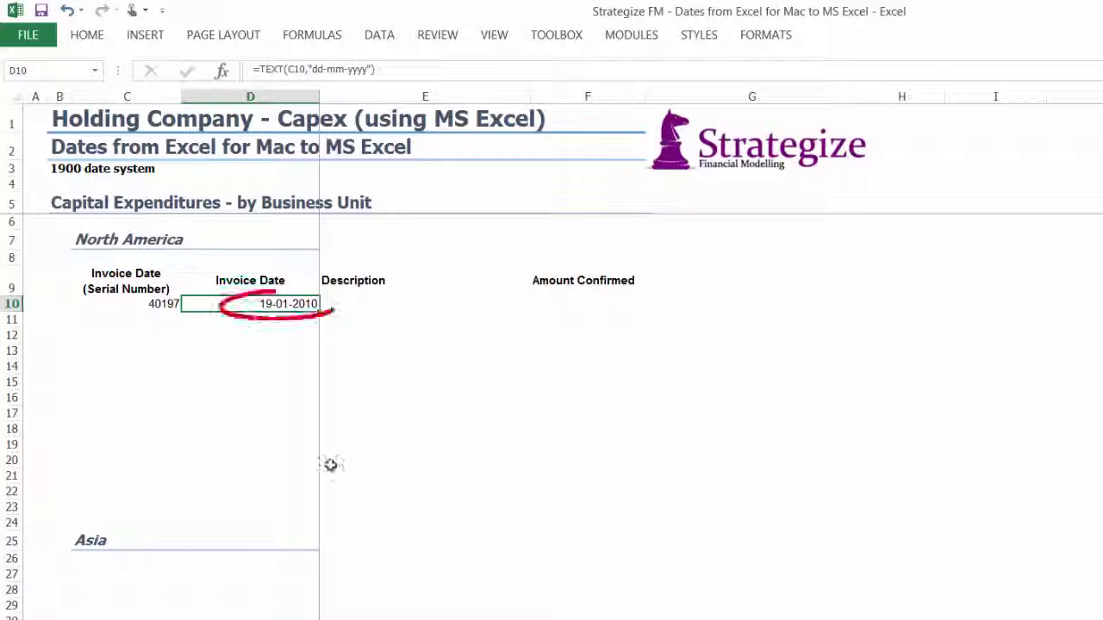
# Step: Link cells E10 and F10 to the first invoice's description and amount confirmed, cells H5 and K5 of the Import-ExcelforMac sheet
pyautogui.click(334, 315)
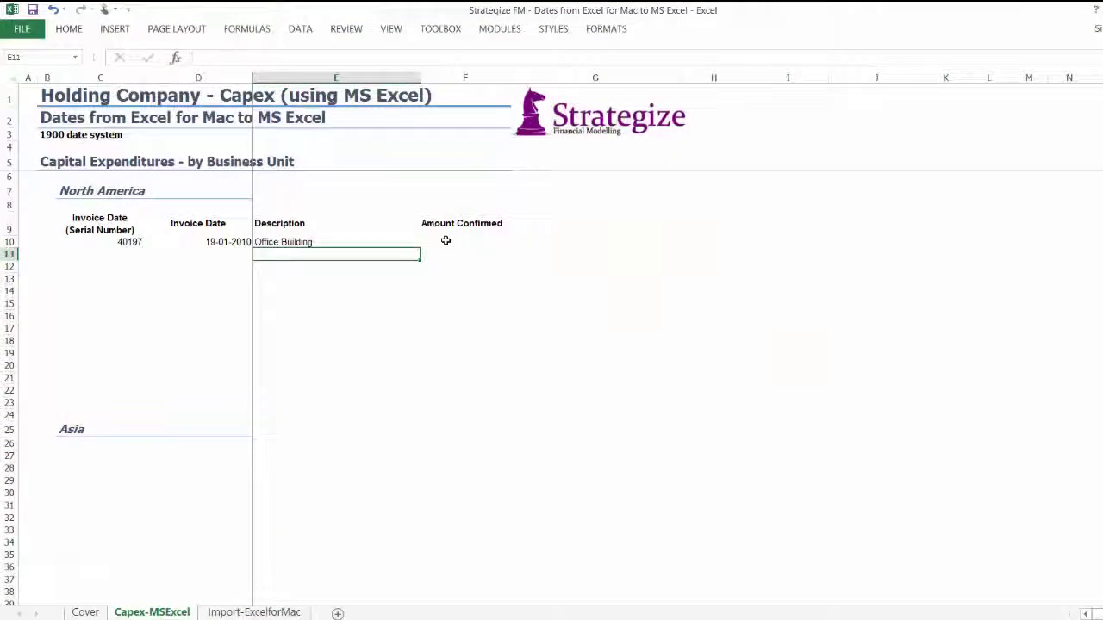
pyautogui.click(446, 241)
pyautogui.write('=')
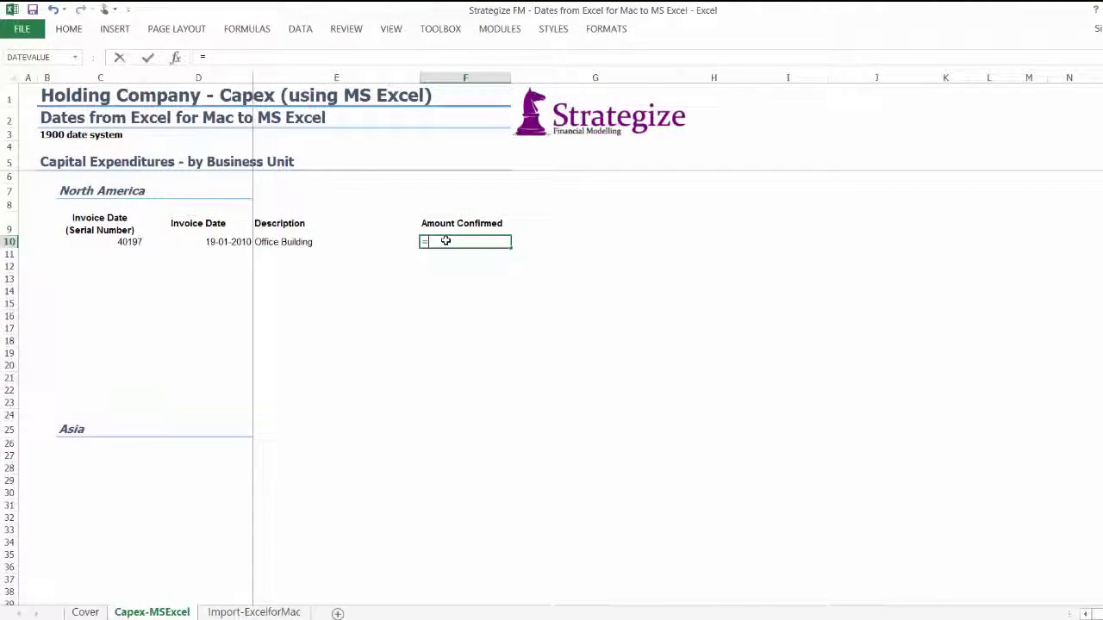
pyautogui.click(242, 612)
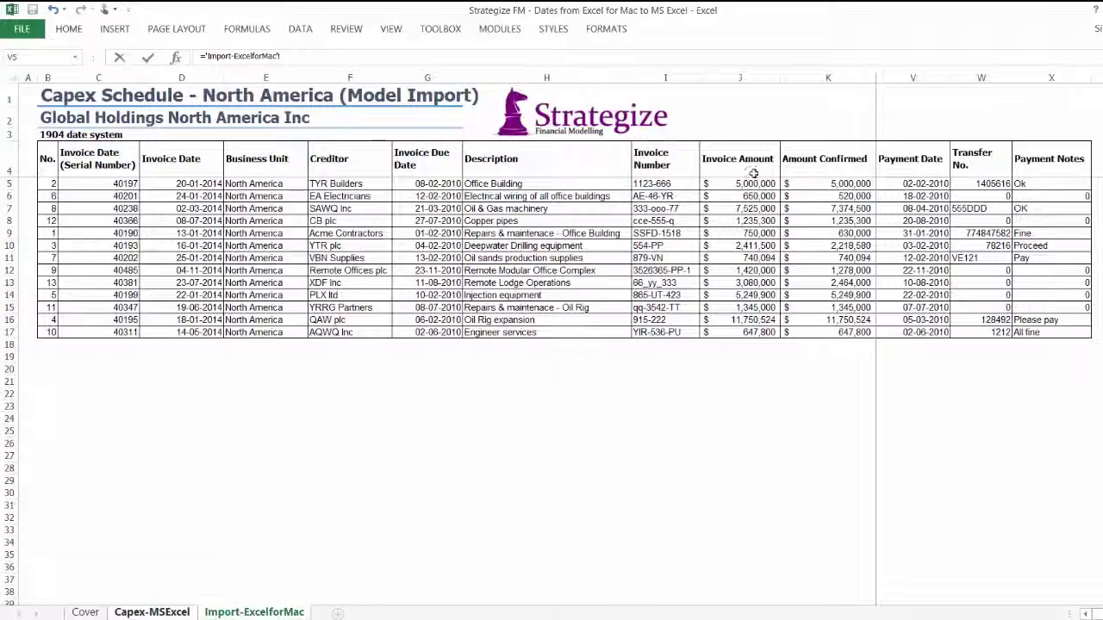
pyautogui.click(811, 183)
pyautogui.press('Return')
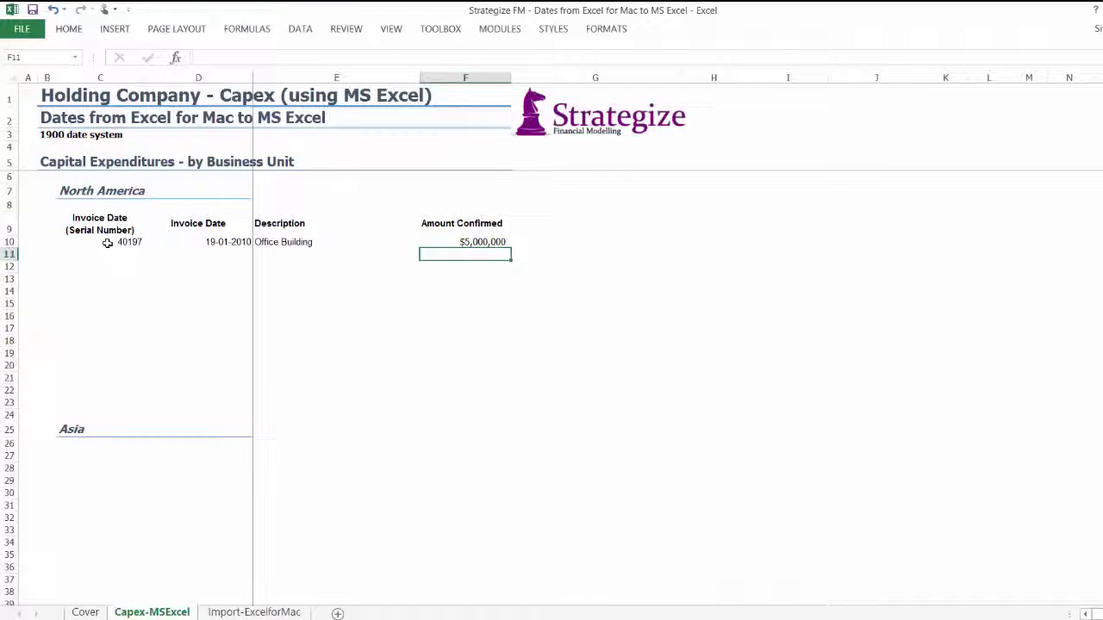
# Step: Copy the formulas in C10:F10 down through row 22 and check the extent against the last invoice on the Import-ExcelforMac sheet
pyautogui.moveTo(107, 242); pyautogui.dragTo(446, 393)
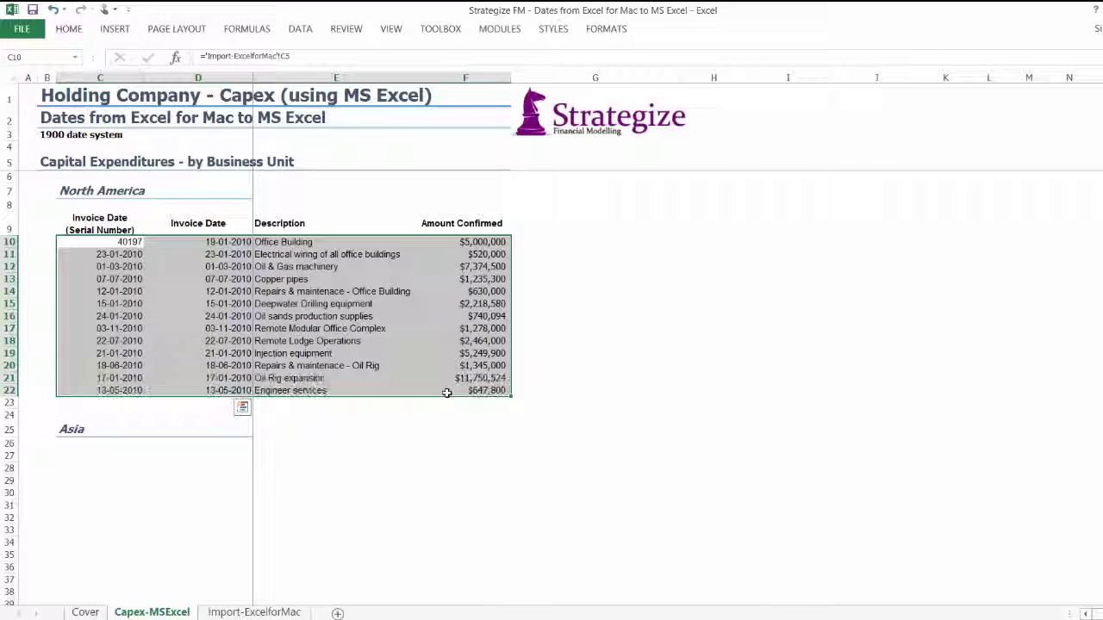
pyautogui.click(236, 612)
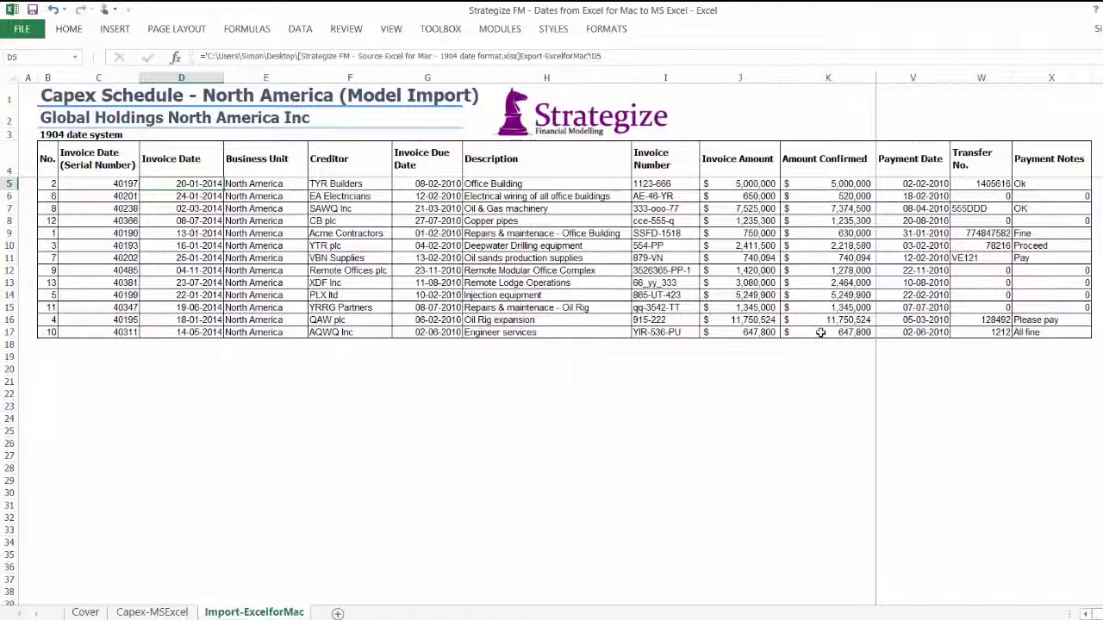
pyautogui.click(187, 612)
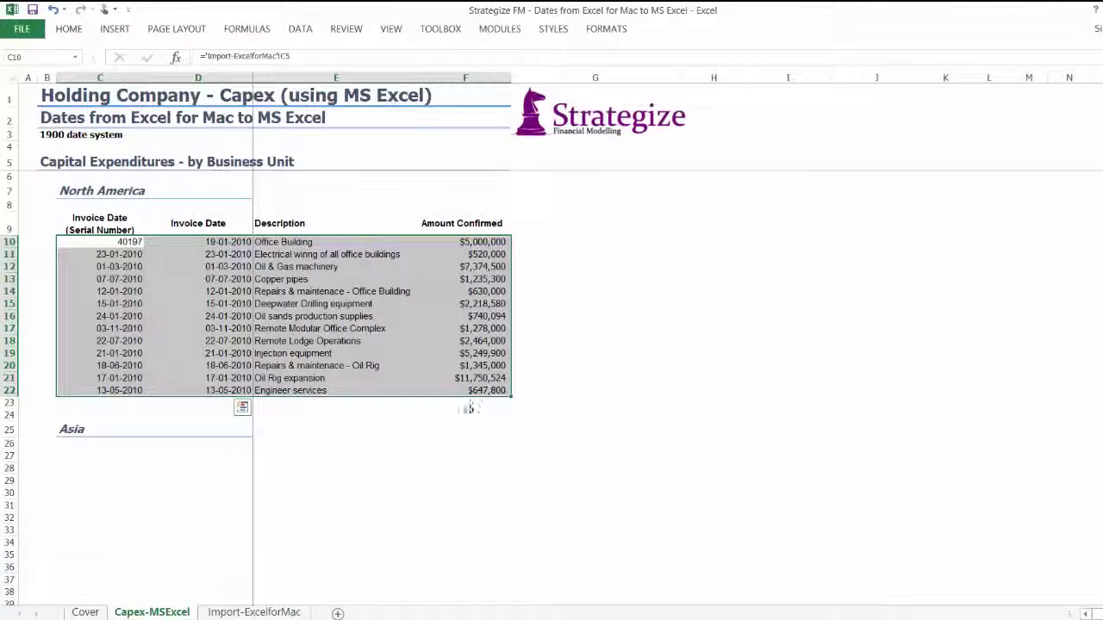
pyautogui.click(469, 392)
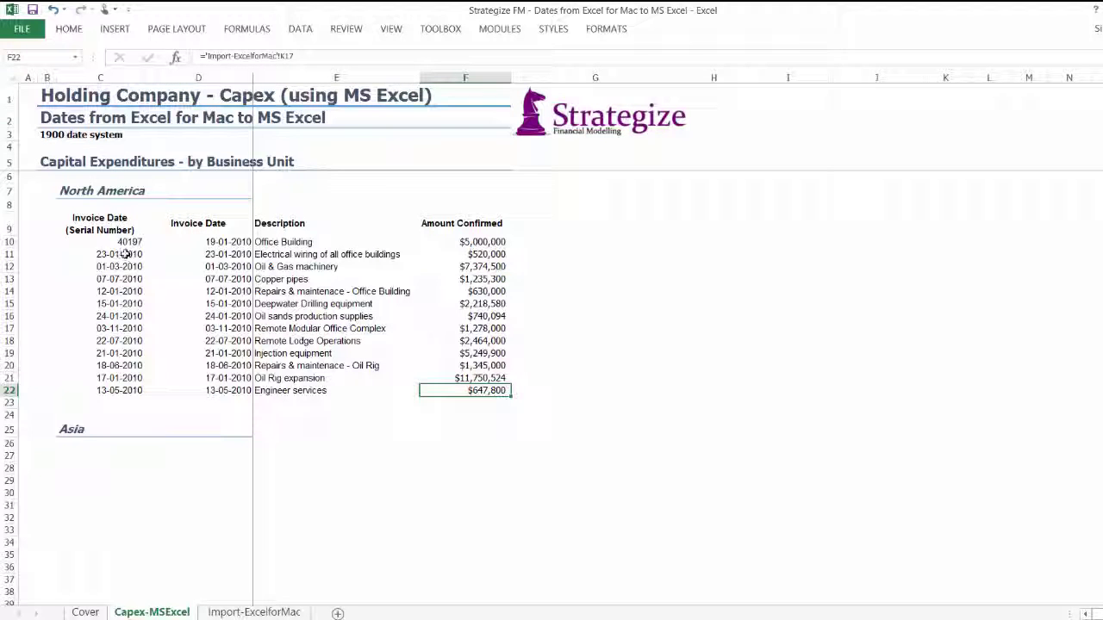
# Step: Format the invoice date serial numbers in cells C10:C22 with the General number format
pyautogui.moveTo(122, 242); pyautogui.dragTo(110, 389)
pyautogui.hotkey('ctrl', '1')
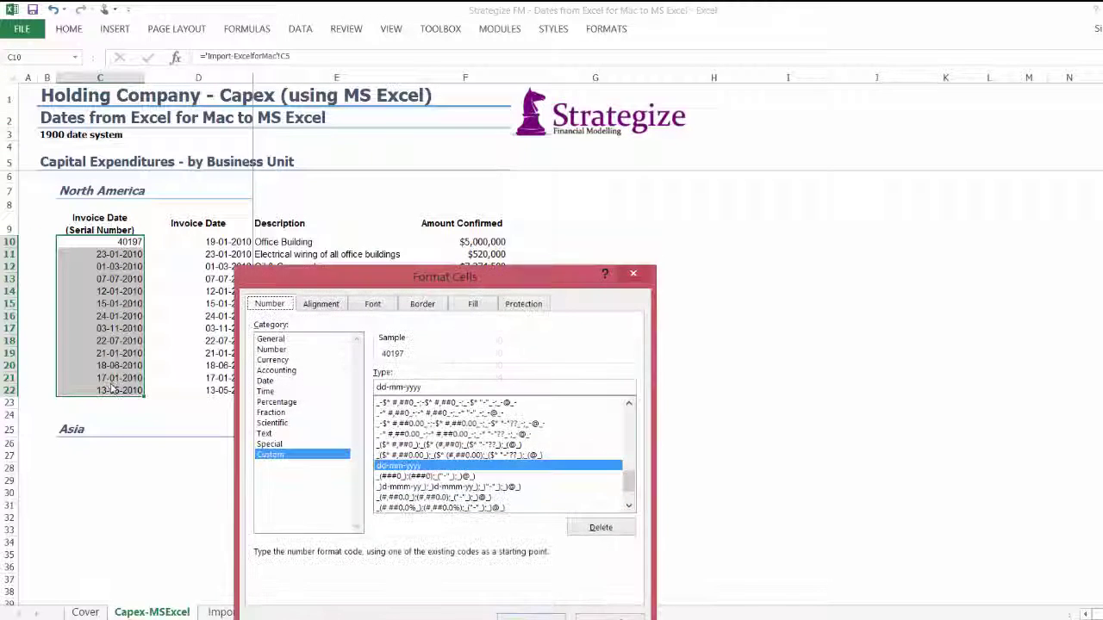
pyautogui.click(270, 339)
pyautogui.press('Return')
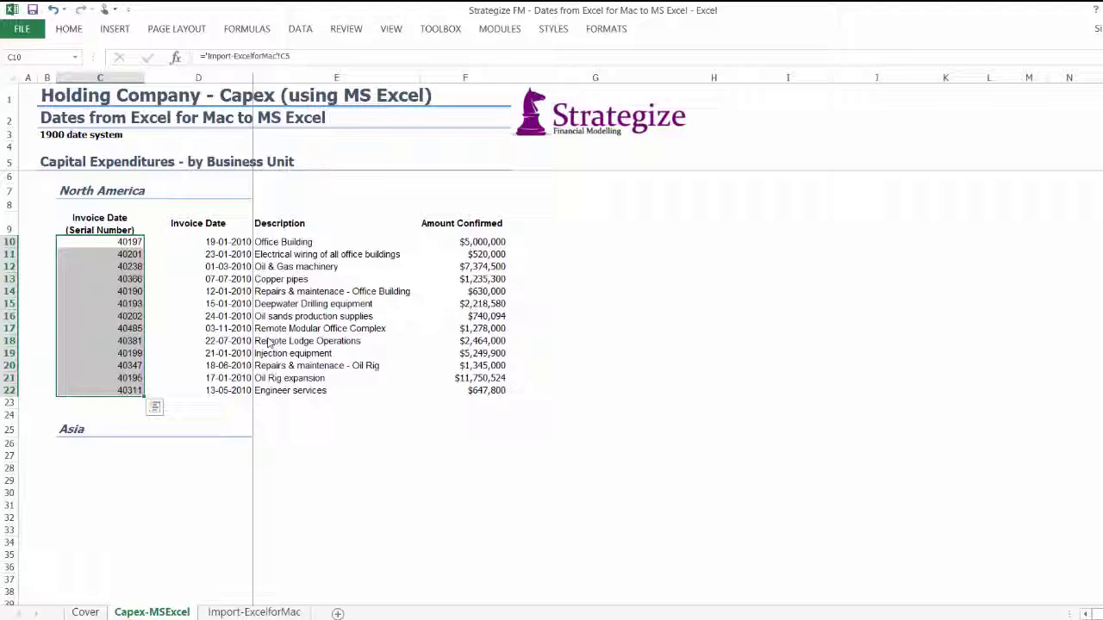
# Step: Compare the converted invoice dates in column D with the source invoice dates on the Import-ExcelforMac sheet
pyautogui.click(103, 241)
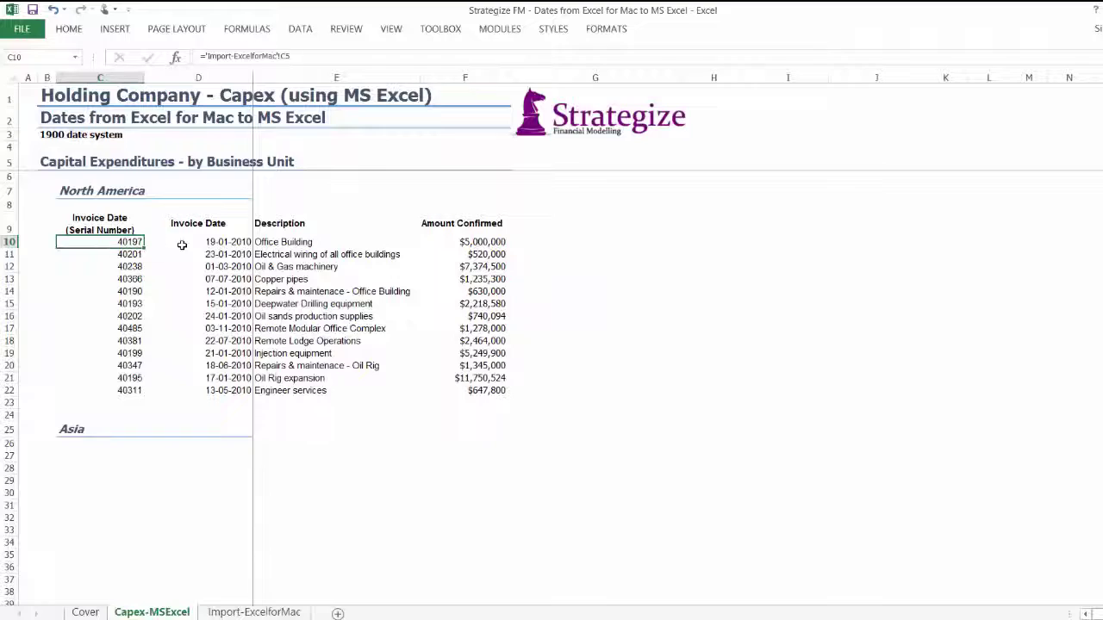
pyautogui.click(183, 247)
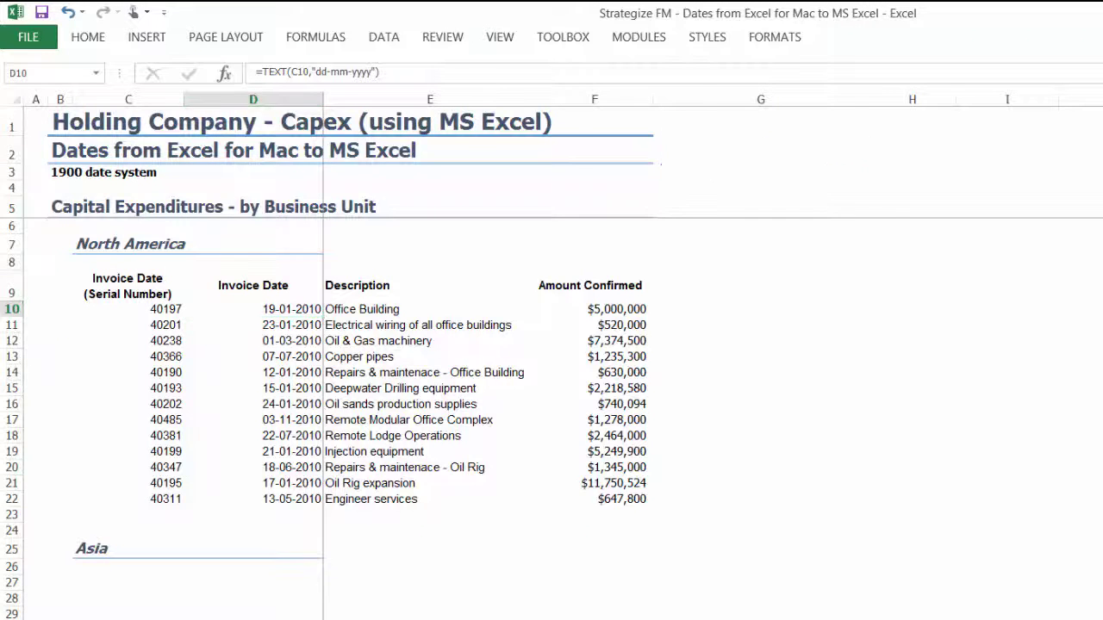
pyautogui.hotkey('ctrl', 'pagedown')
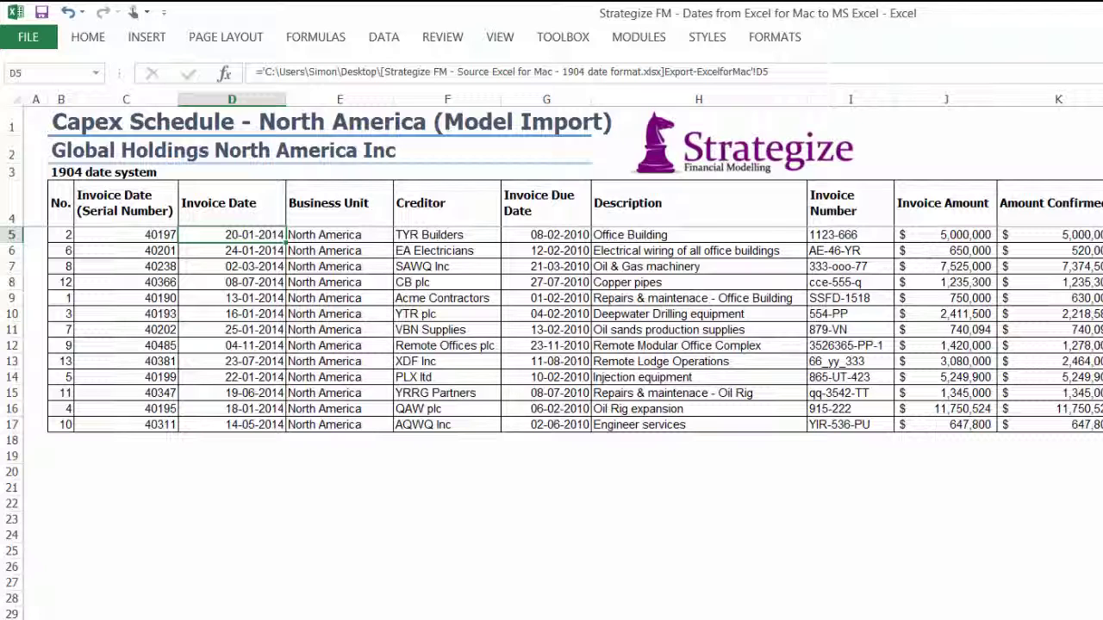
pyautogui.hotkey('ctrl', 'pageup')
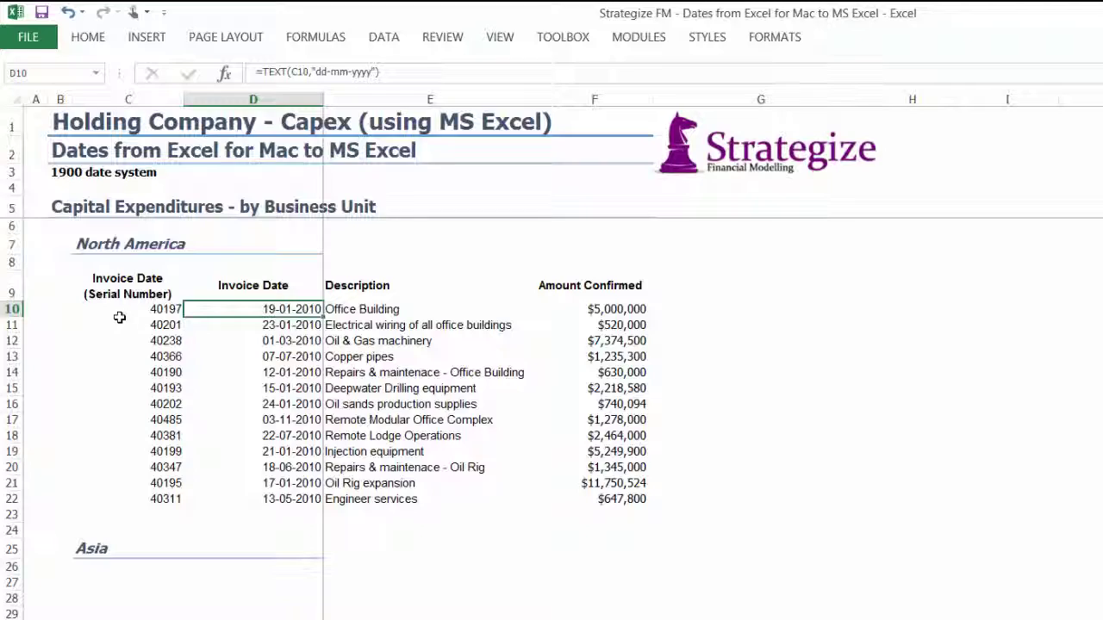
# Step: Enable the 1904 date system for this workbook in the advanced calculation options
pyautogui.hotkey('alt', 'f')
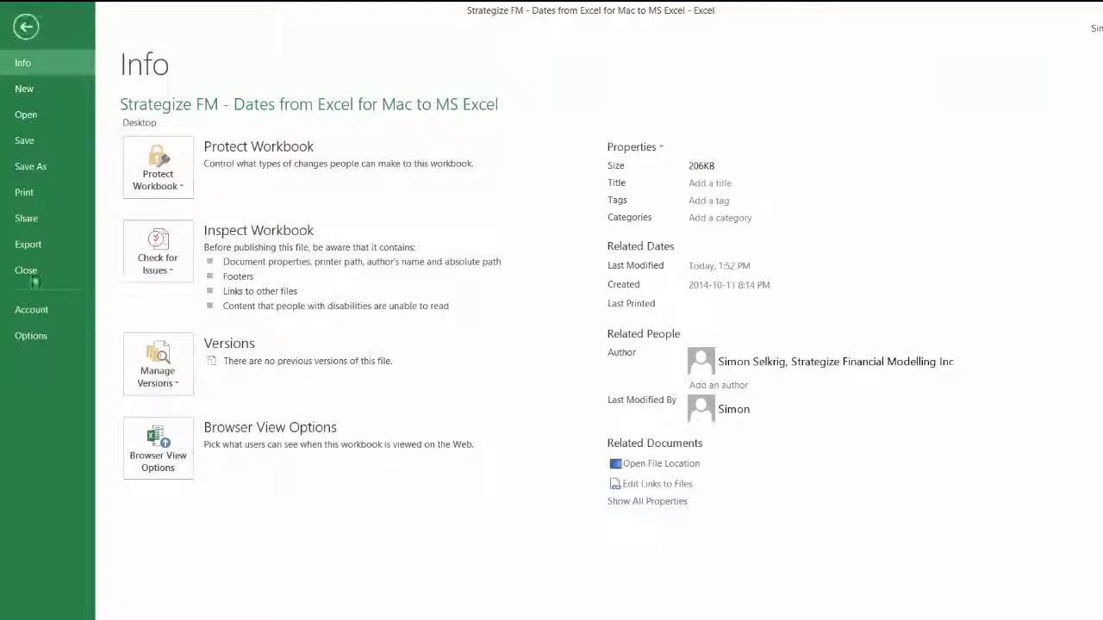
pyautogui.click(32, 339)
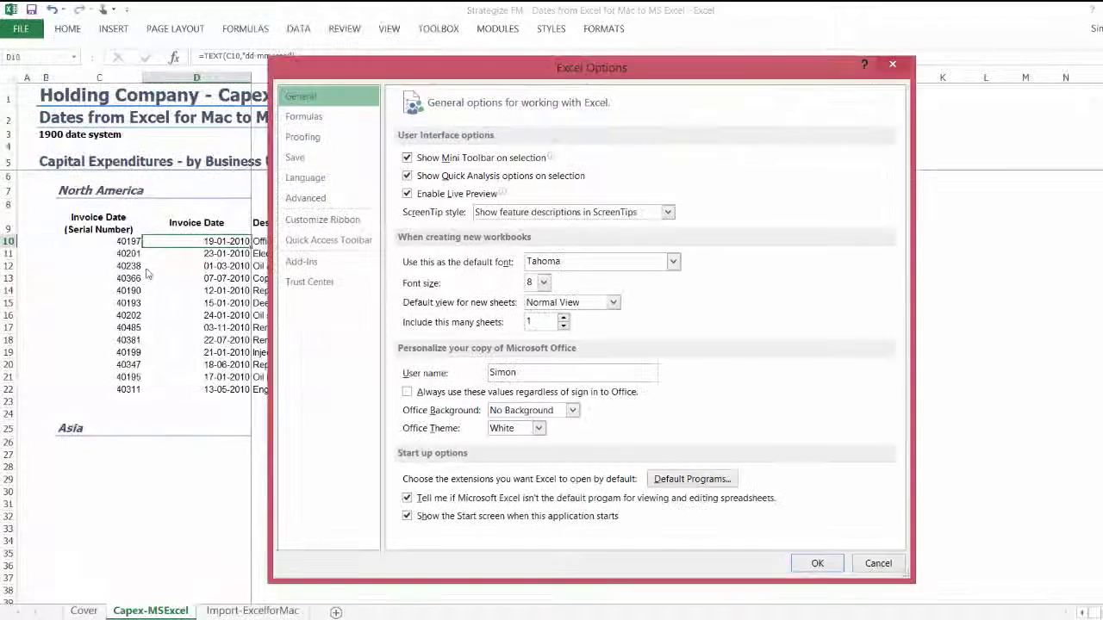
pyautogui.click(306, 198)
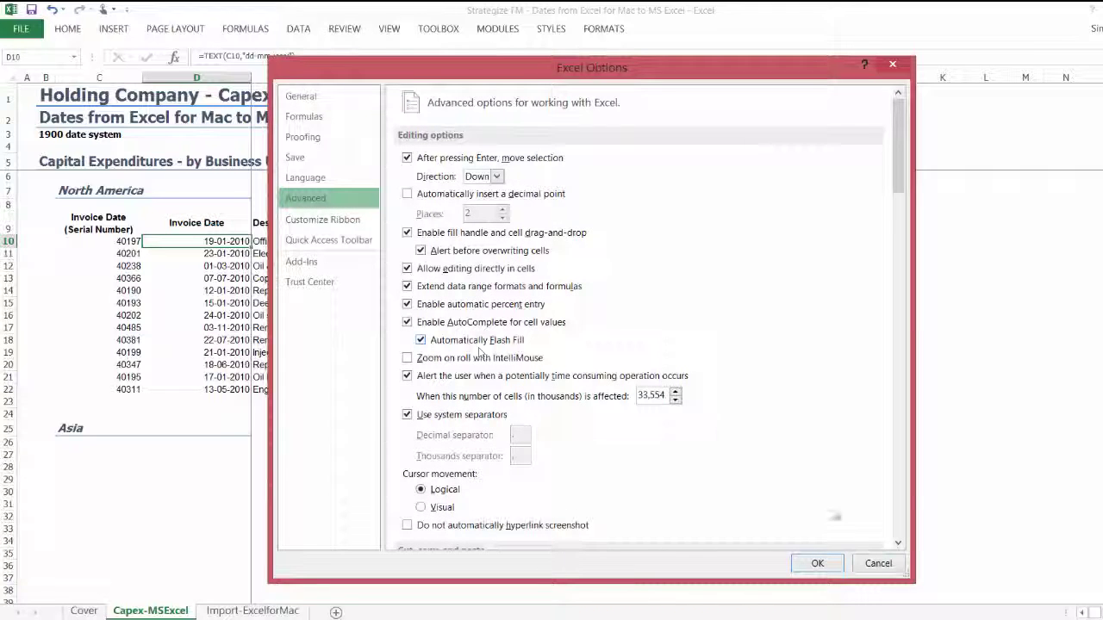
pyautogui.click(897, 526)
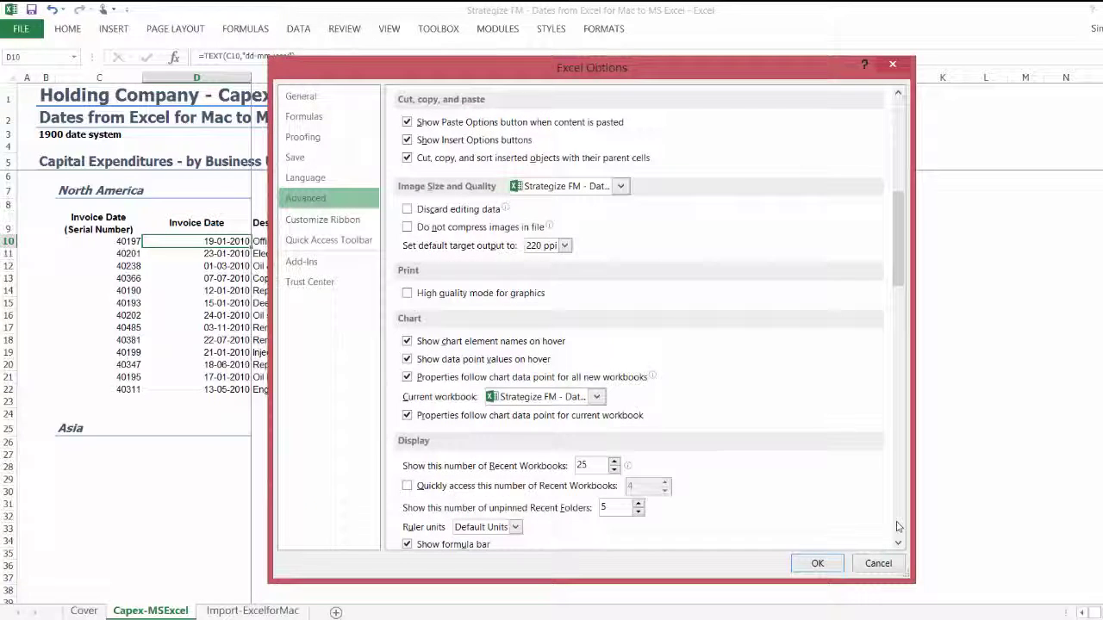
pyautogui.click(897, 526)
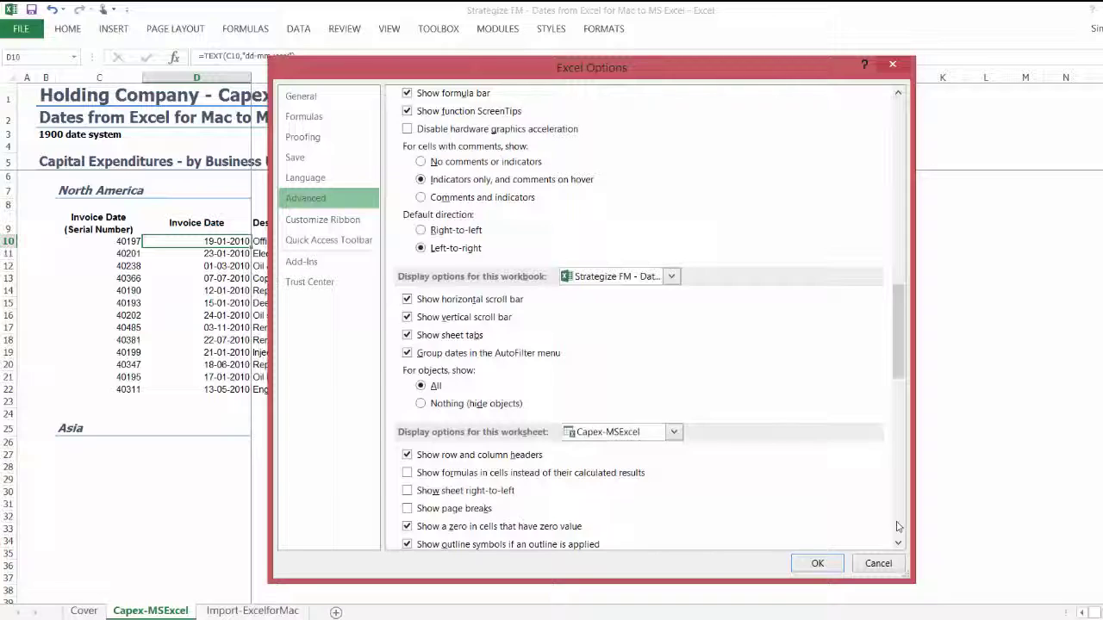
pyautogui.click(897, 527)
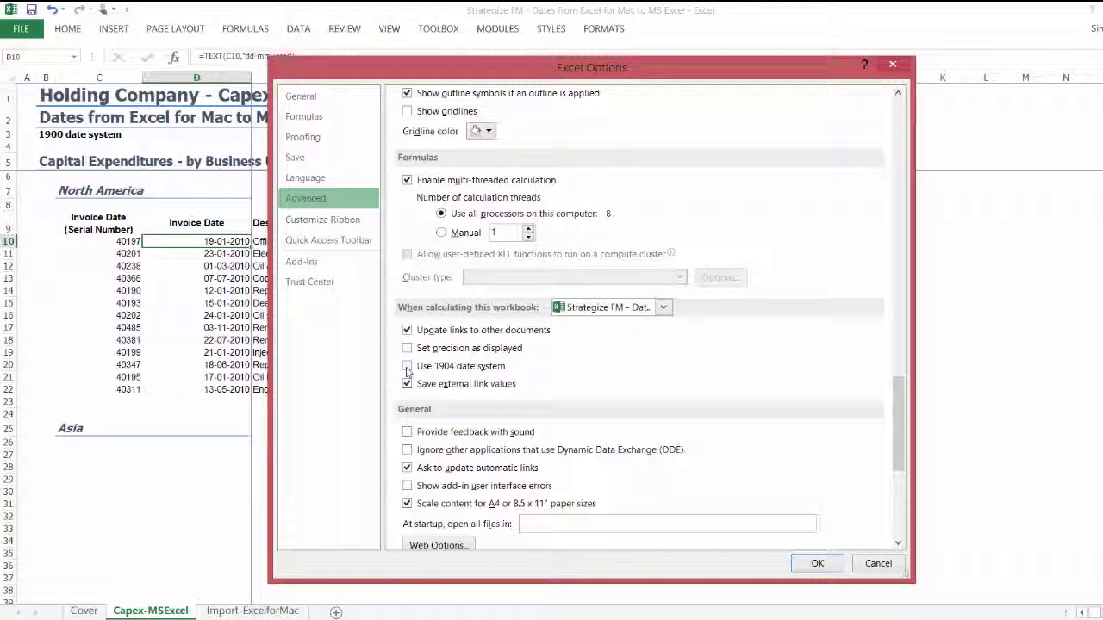
pyautogui.click(407, 367)
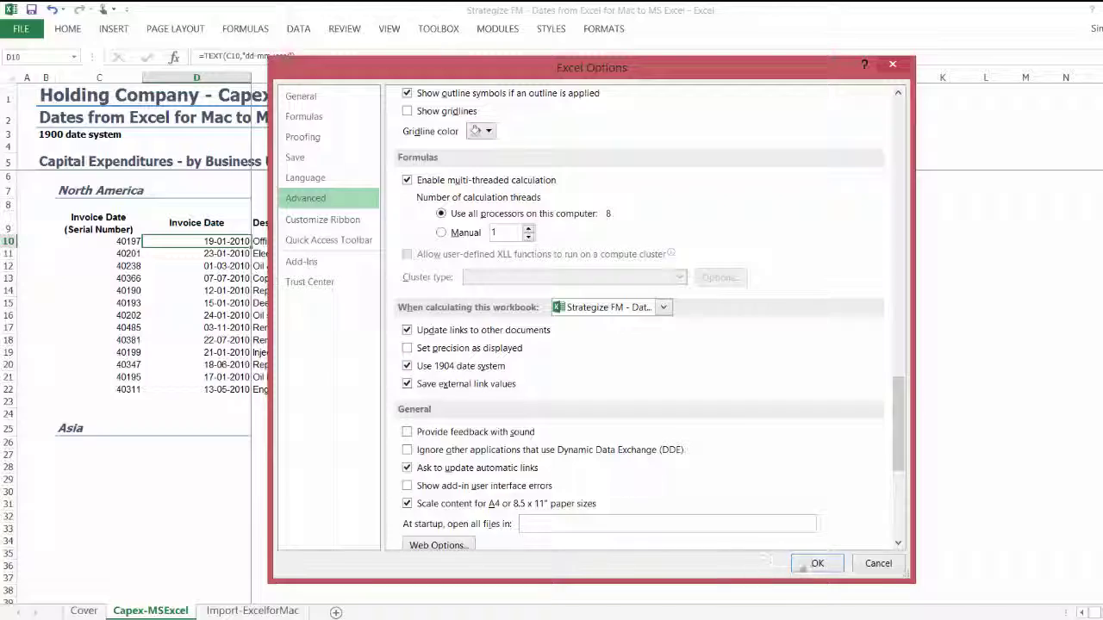
pyautogui.click(810, 565)
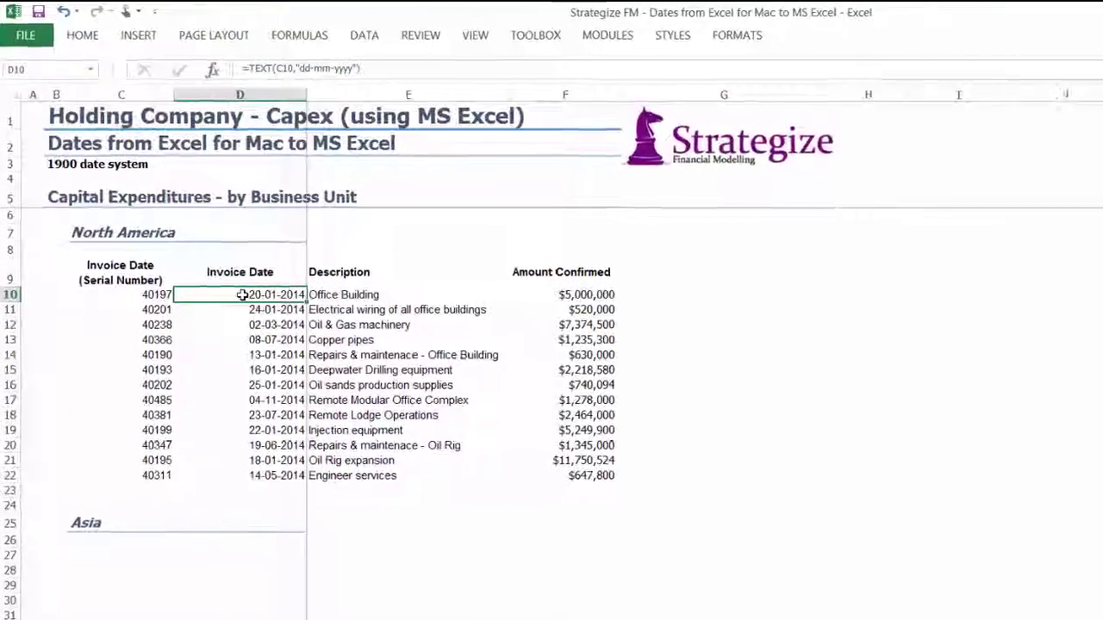
# Step: Turn off the 1904 date system option for this workbook to return it to the 1900 date system
pyautogui.click(68, 13)
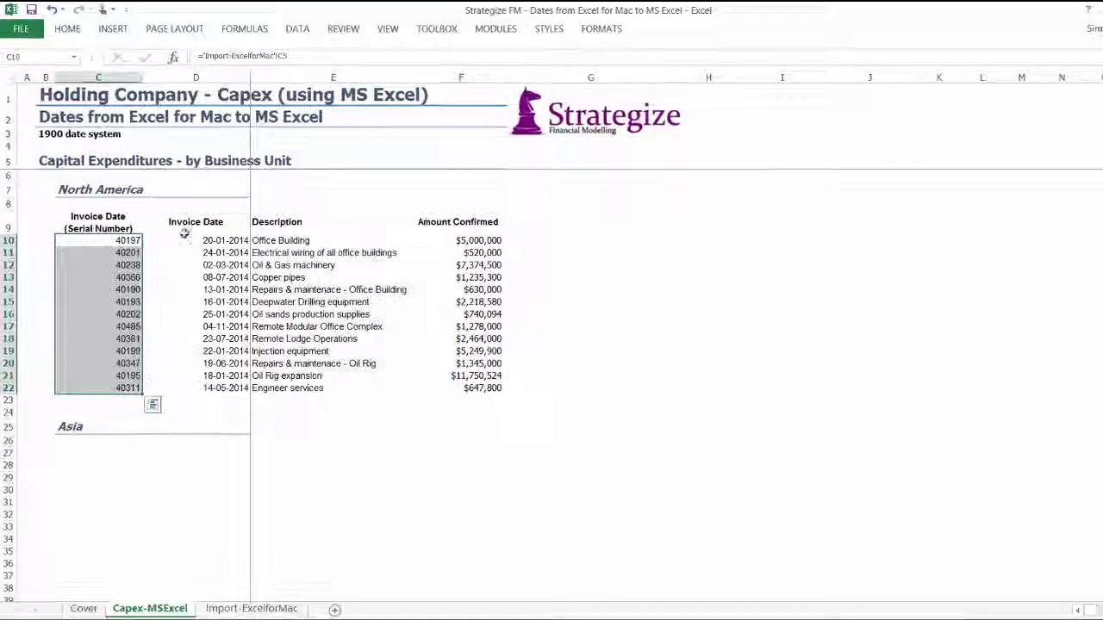
pyautogui.click(24, 29)
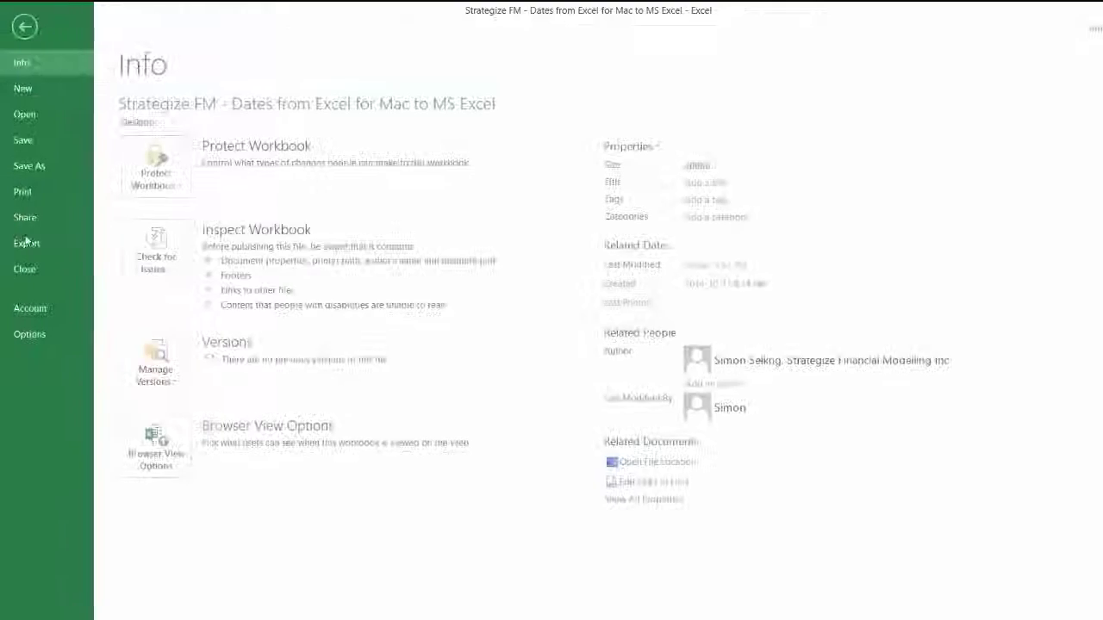
pyautogui.click(29, 338)
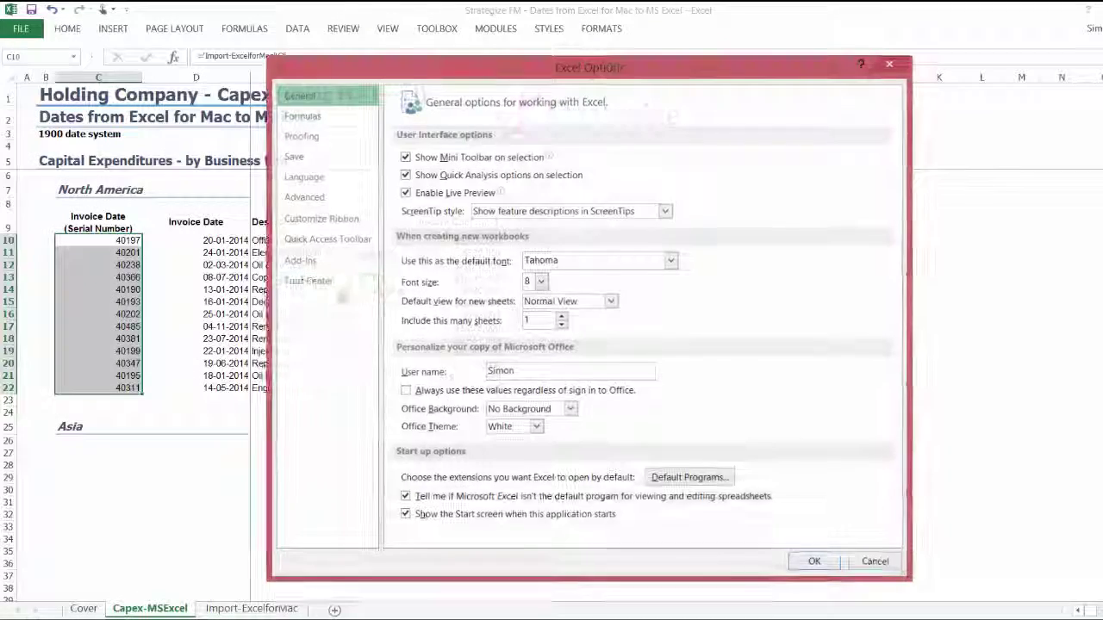
pyautogui.click(333, 205)
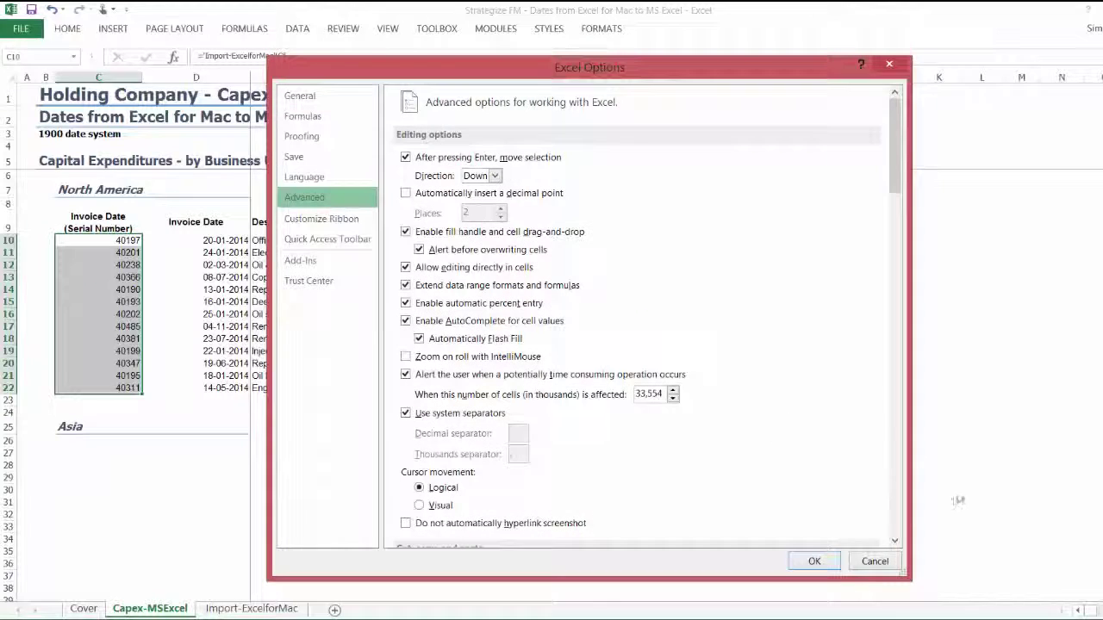
pyautogui.click(896, 521)
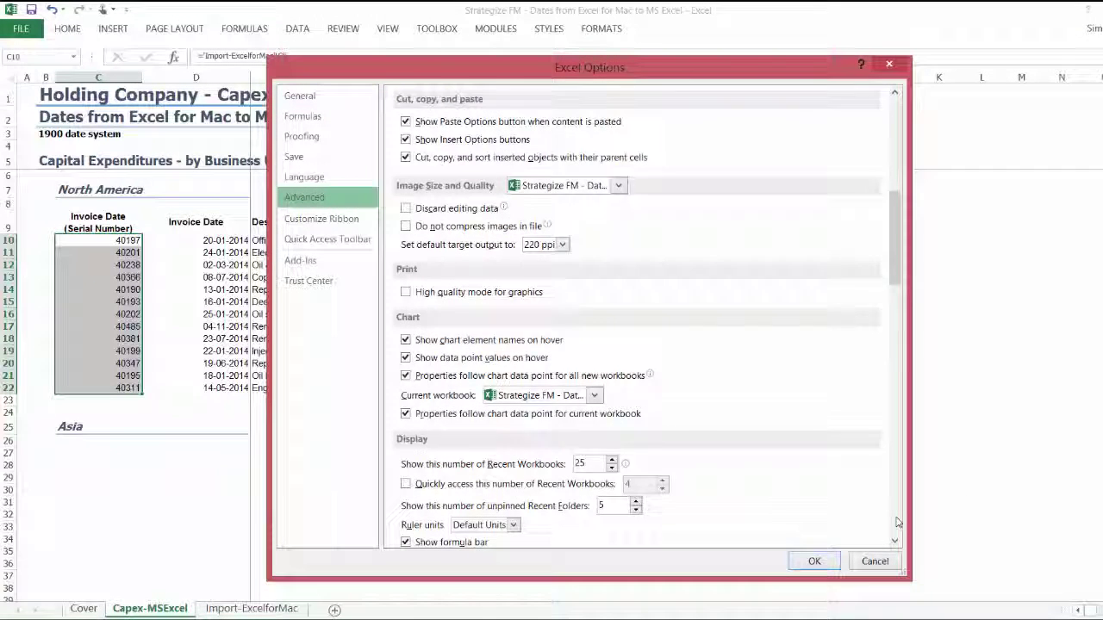
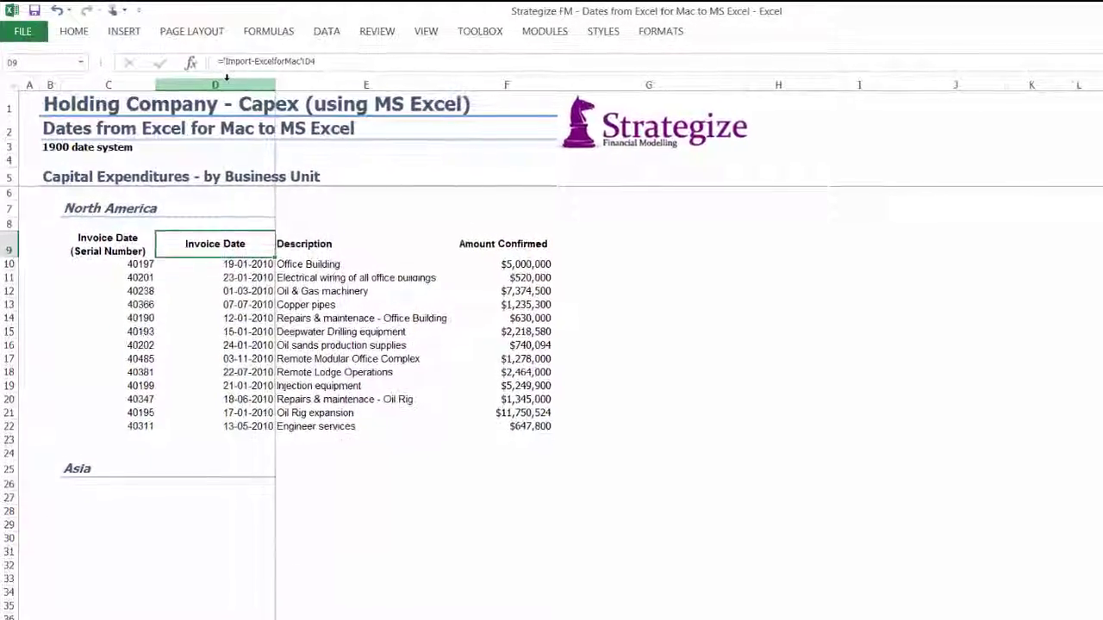
# Step: Copy the Invoice Date column D and insert the copy before the Description column
pyautogui.click(226, 84)
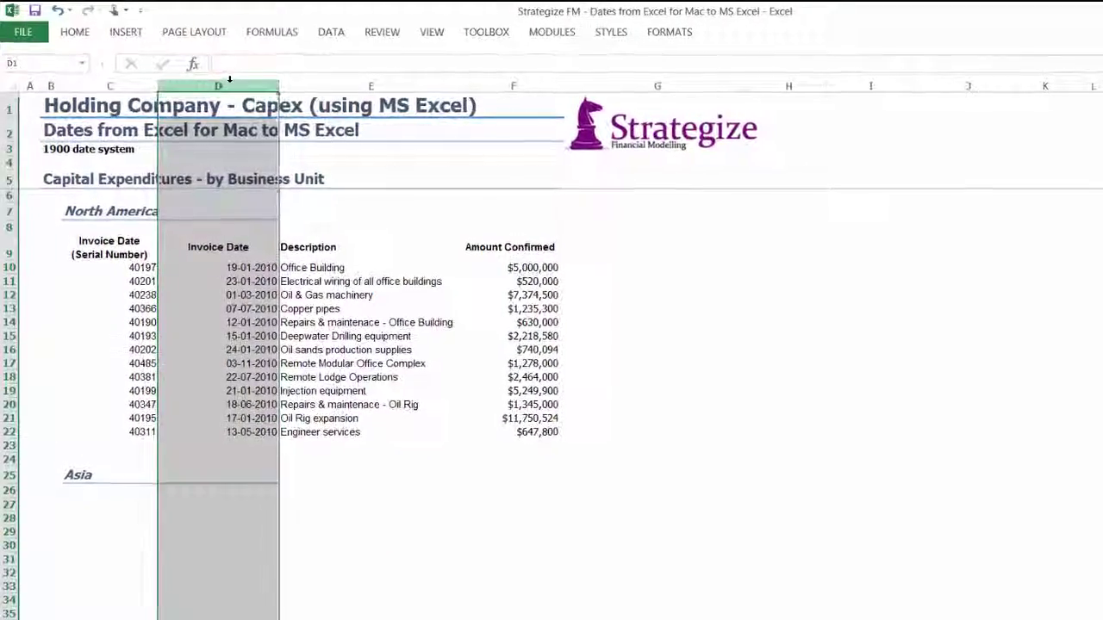
pyautogui.moveTo(276, 84); pyautogui.dragTo(302, 85)
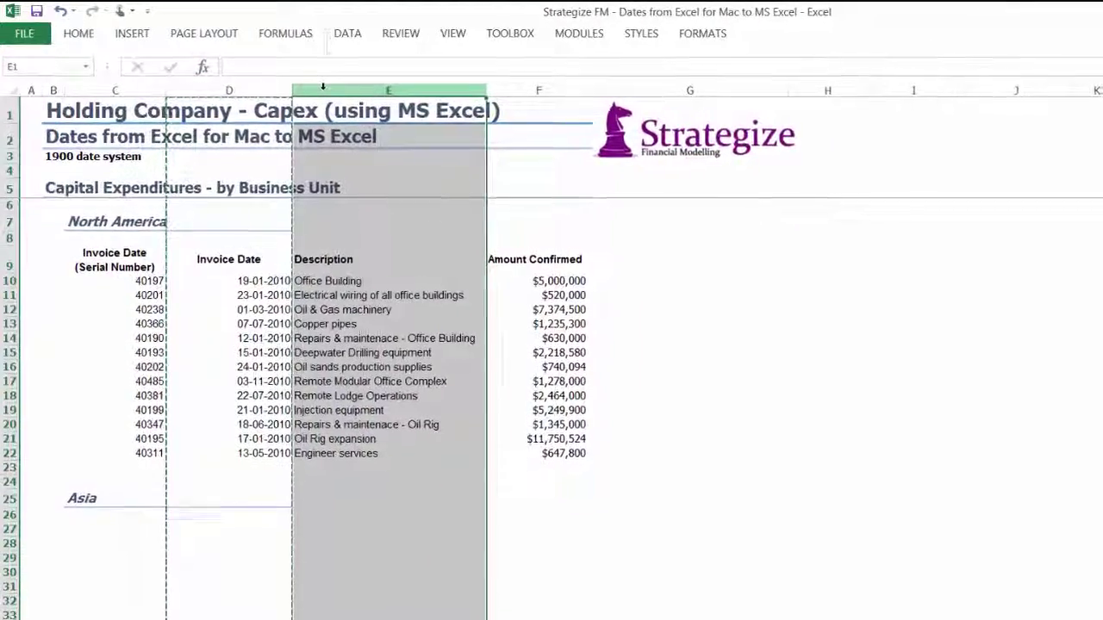
pyautogui.rightClick(325, 87)
pyautogui.click(347, 216)
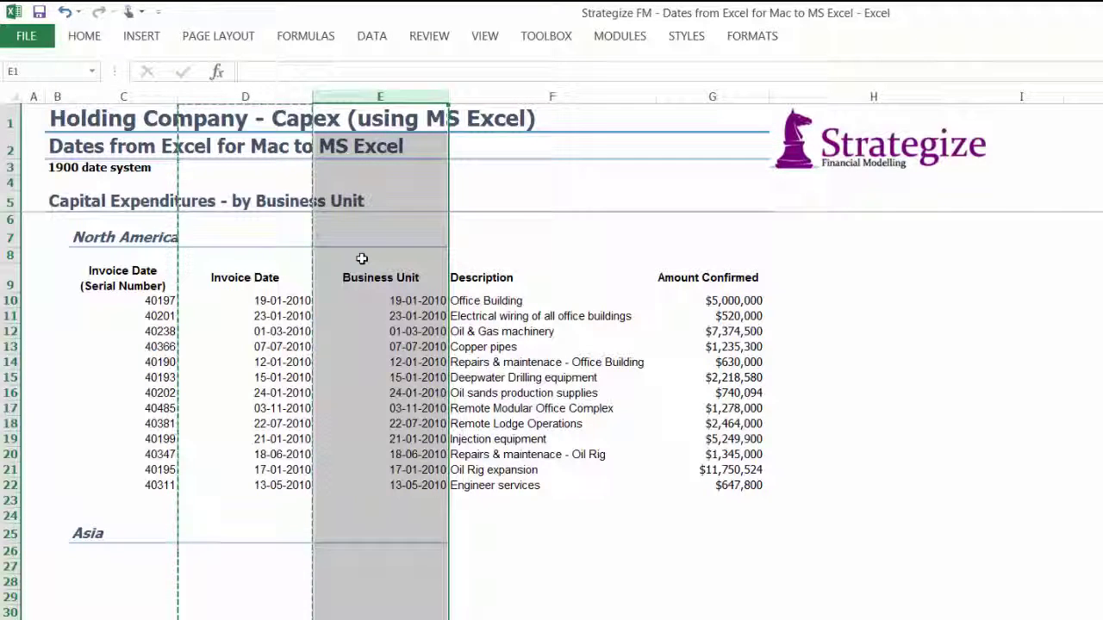
# Step: Append the text " - 1904 date system (Excel for Mac)" to the Invoice Date header formula in D9
pyautogui.click(290, 278)
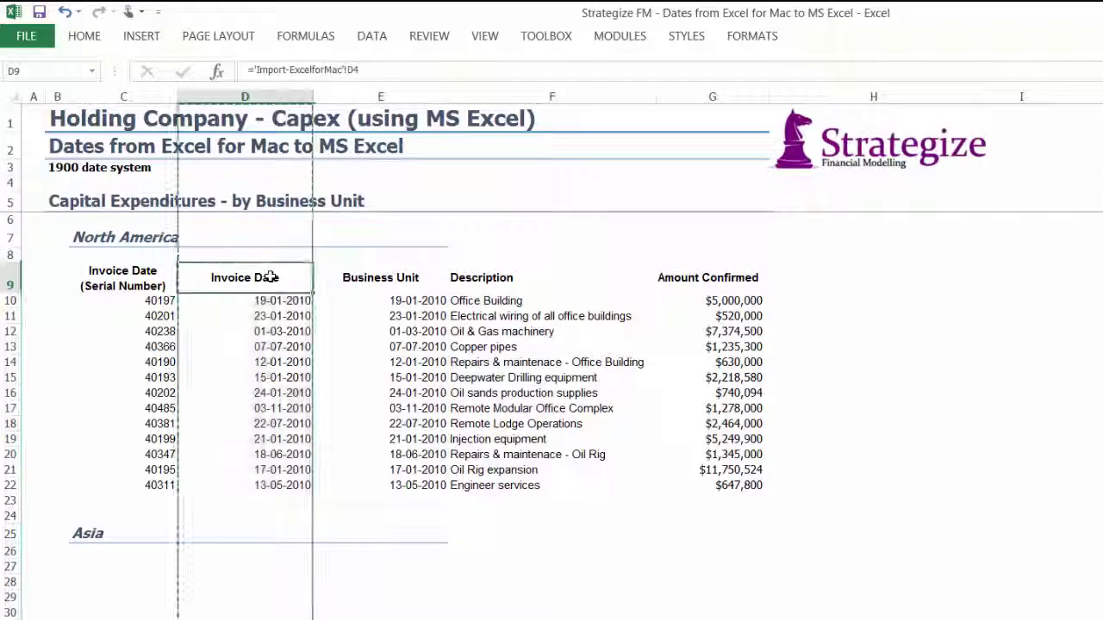
pyautogui.click(371, 70)
pyautogui.write('&"')
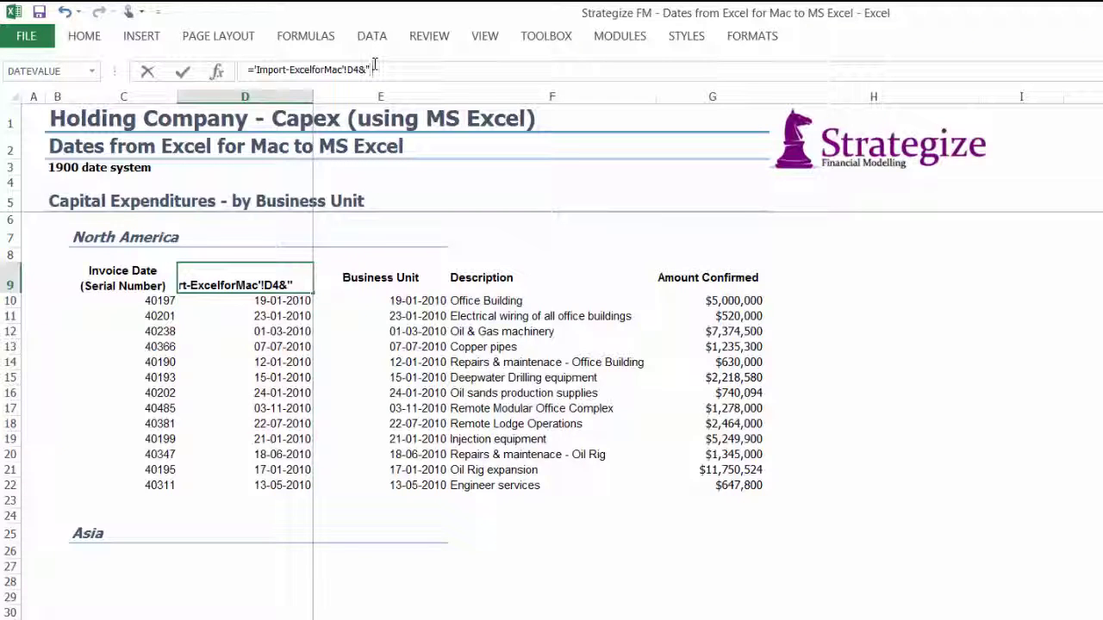
pyautogui.write(' - 1904')
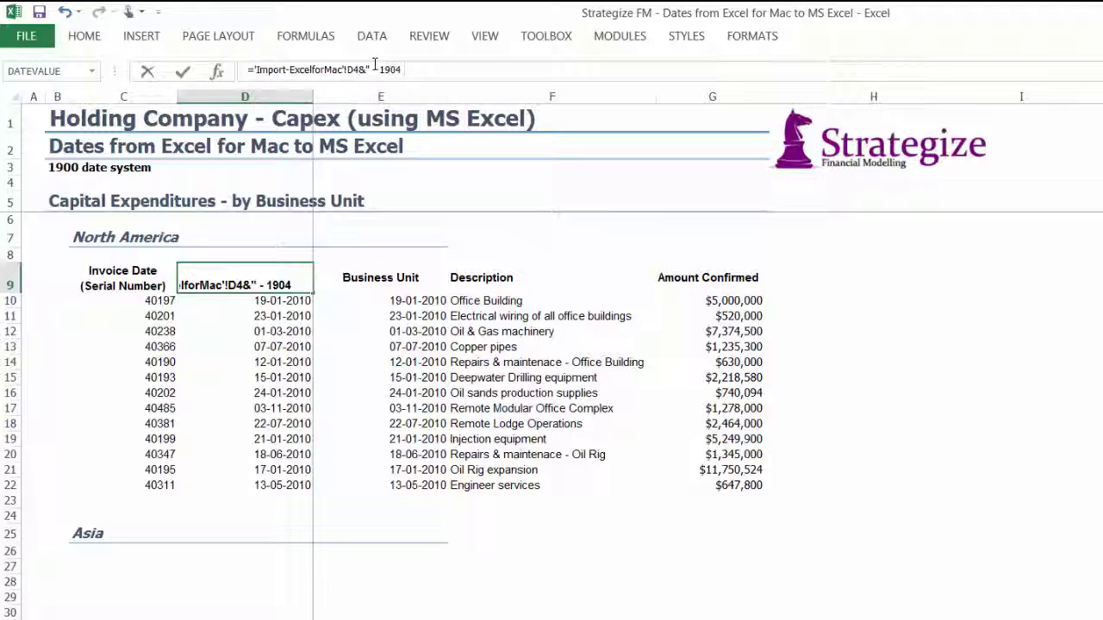
pyautogui.write(' date s')
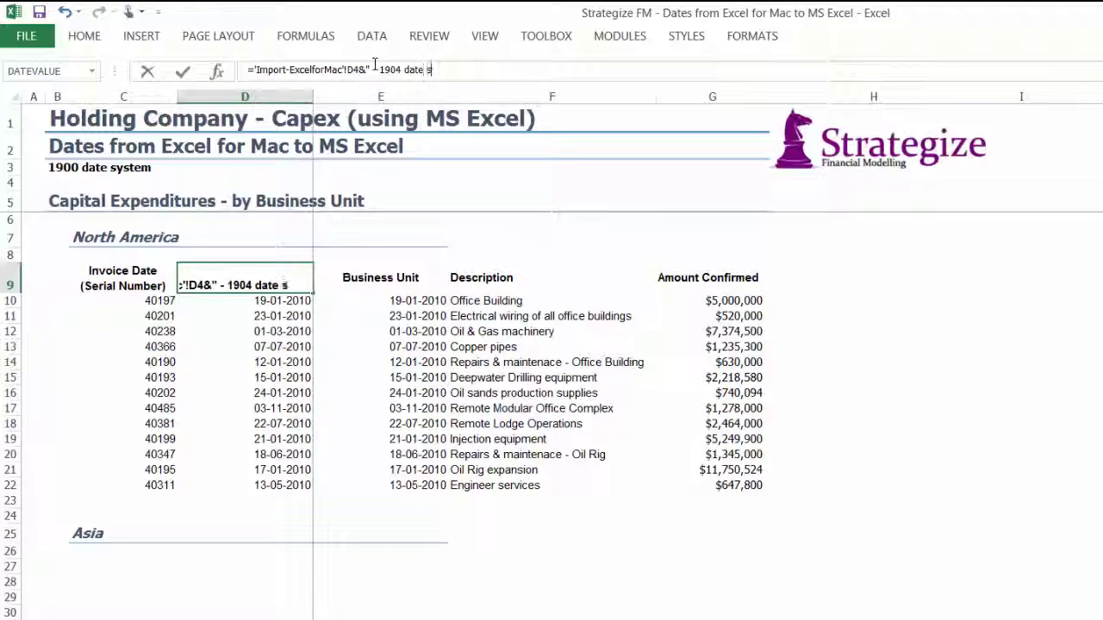
pyautogui.write('ystem')
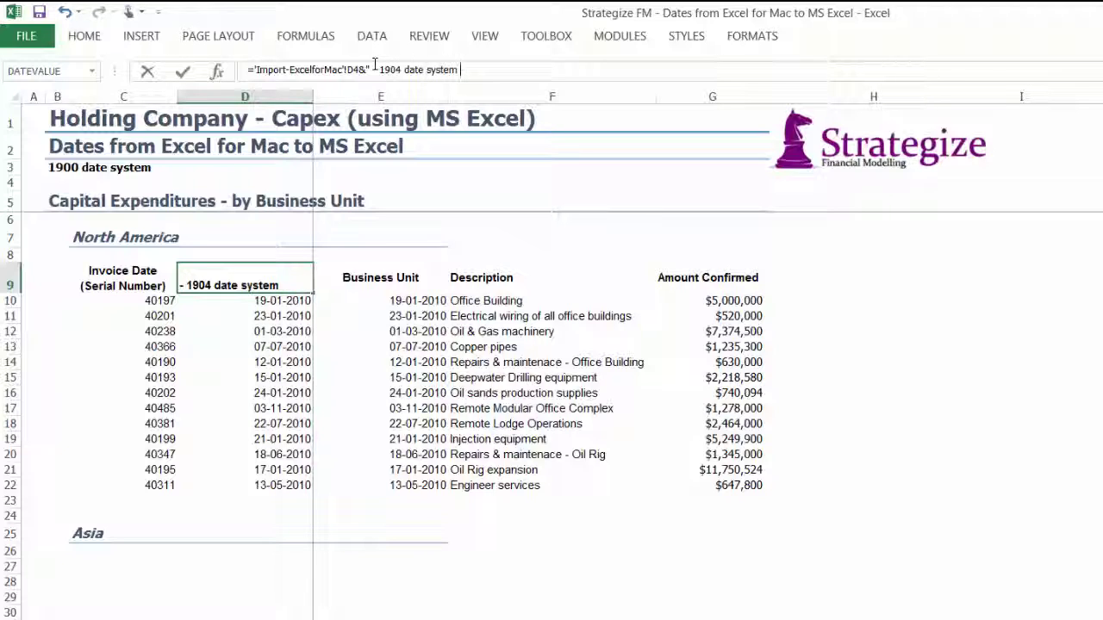
pyautogui.write(' (Excel for Mac)"')
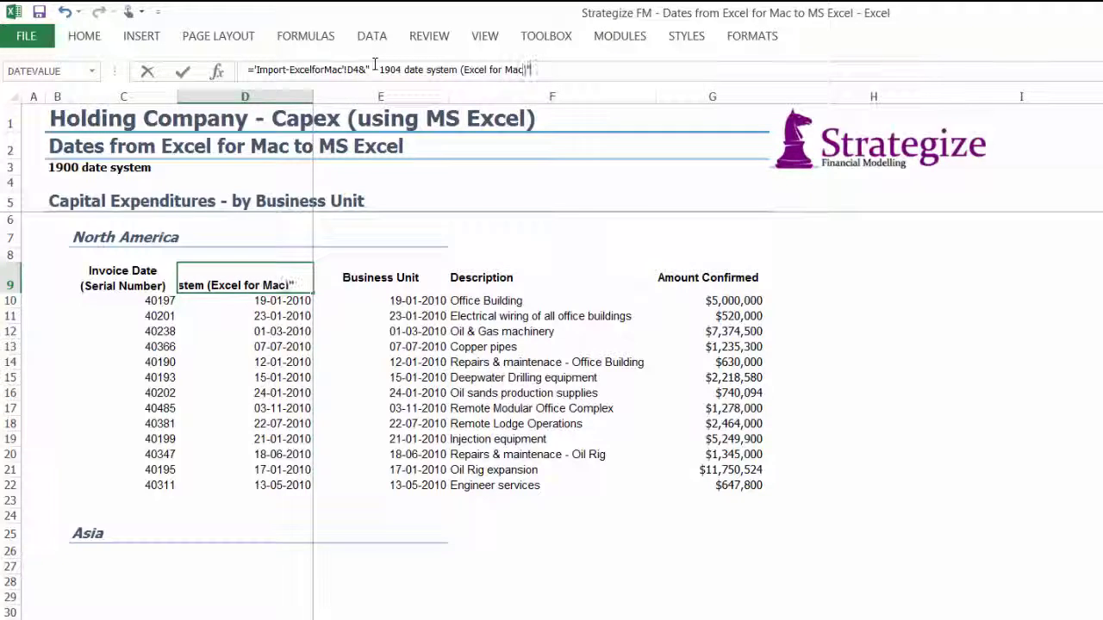
pyautogui.press('Return')
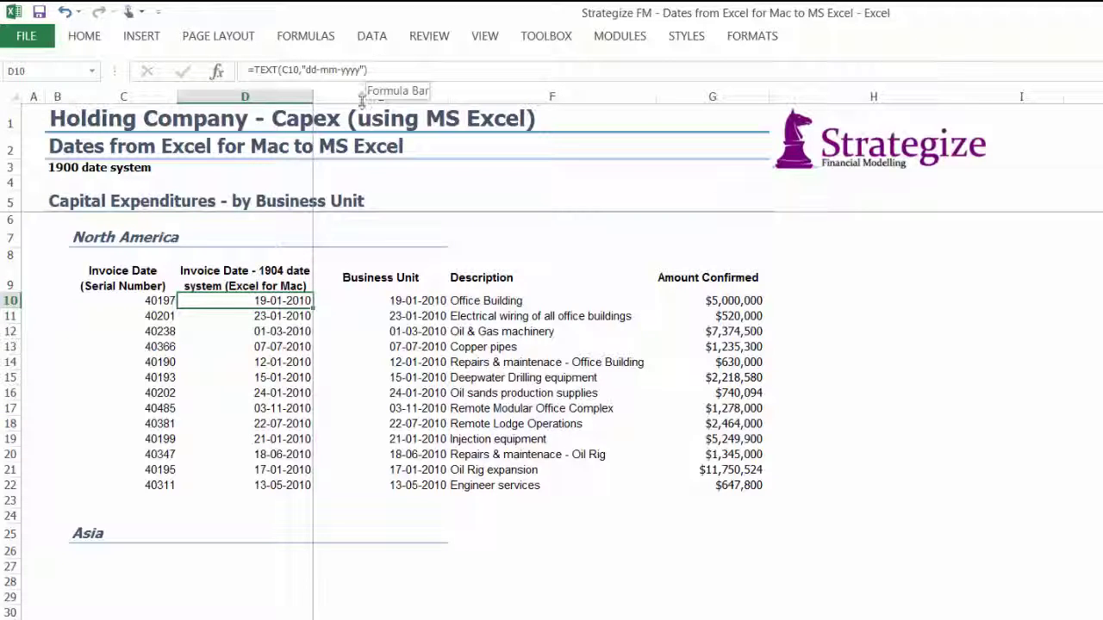
# Step: Replace the Business Unit header formula in E9 with ='Import-ExcelforMac'!D4&" - 1900 date system (MS Excel)", adapted from the D9 header formula
pyautogui.click(255, 280)
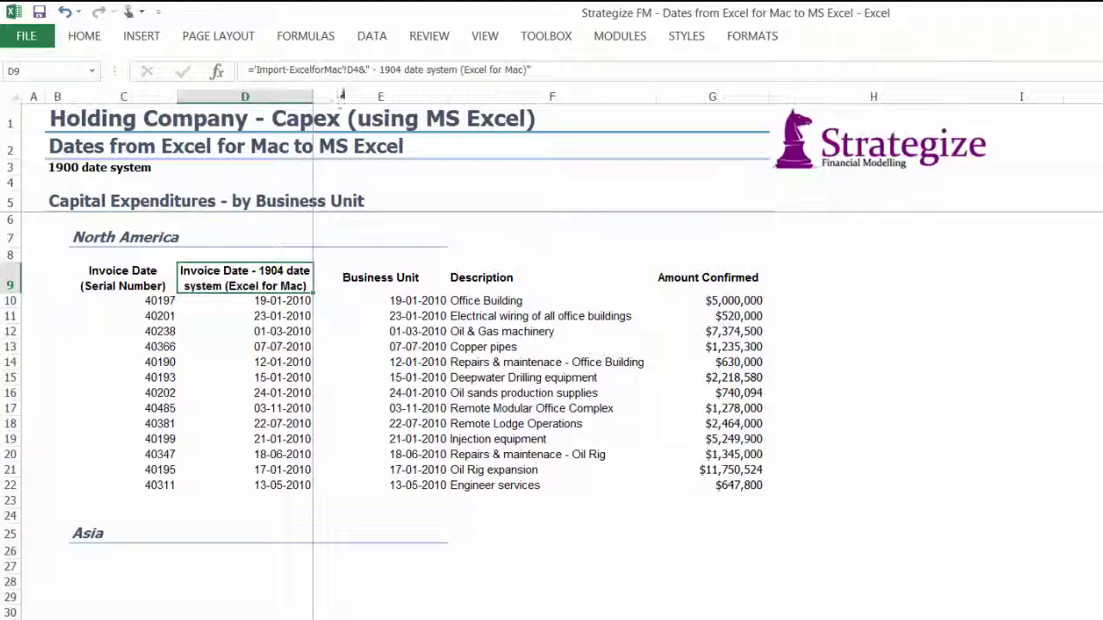
pyautogui.moveTo(370, 69); pyautogui.dragTo(367, 5)
pyautogui.press('Escape')
pyautogui.hotkey('ctrl', 'c')
pyautogui.click(371, 277)
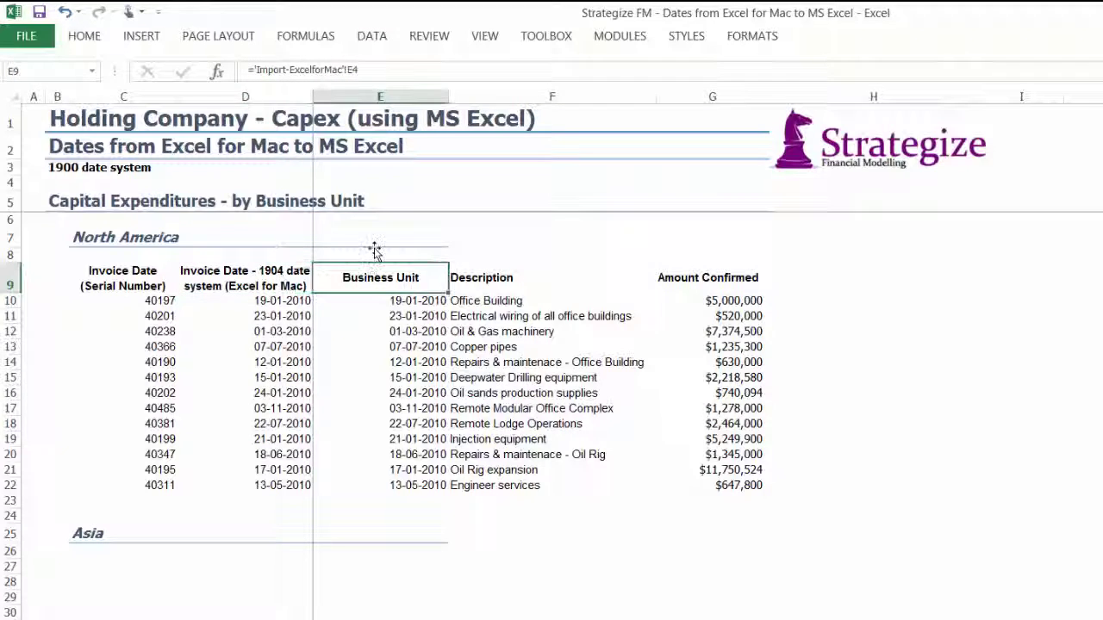
pyautogui.moveTo(373, 69); pyautogui.dragTo(365, 7)
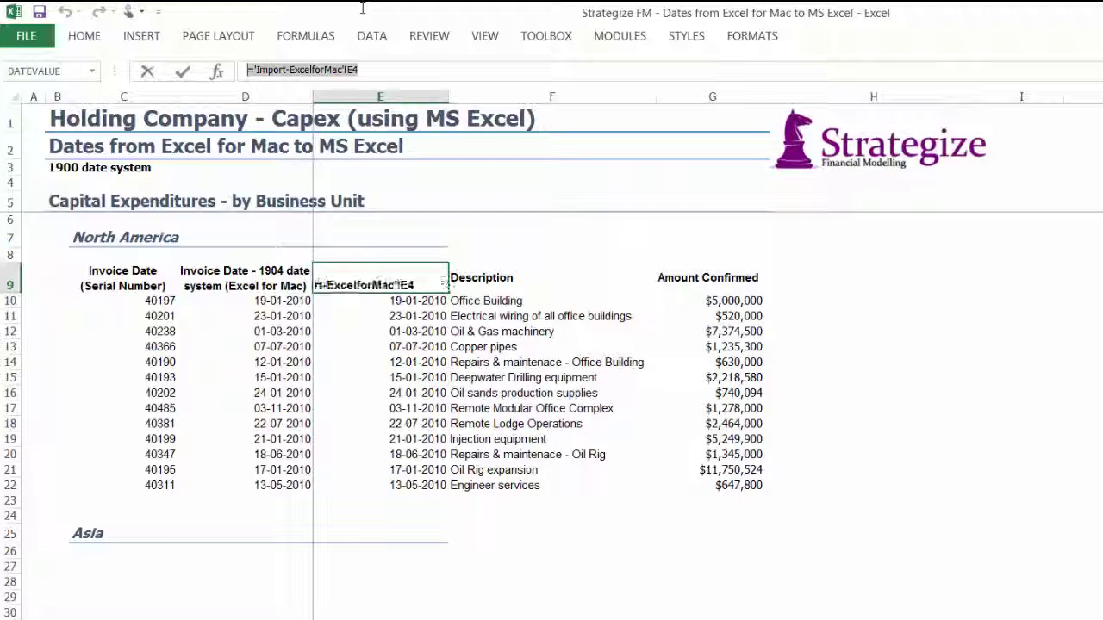
pyautogui.hotkey('ctrl', 'v')
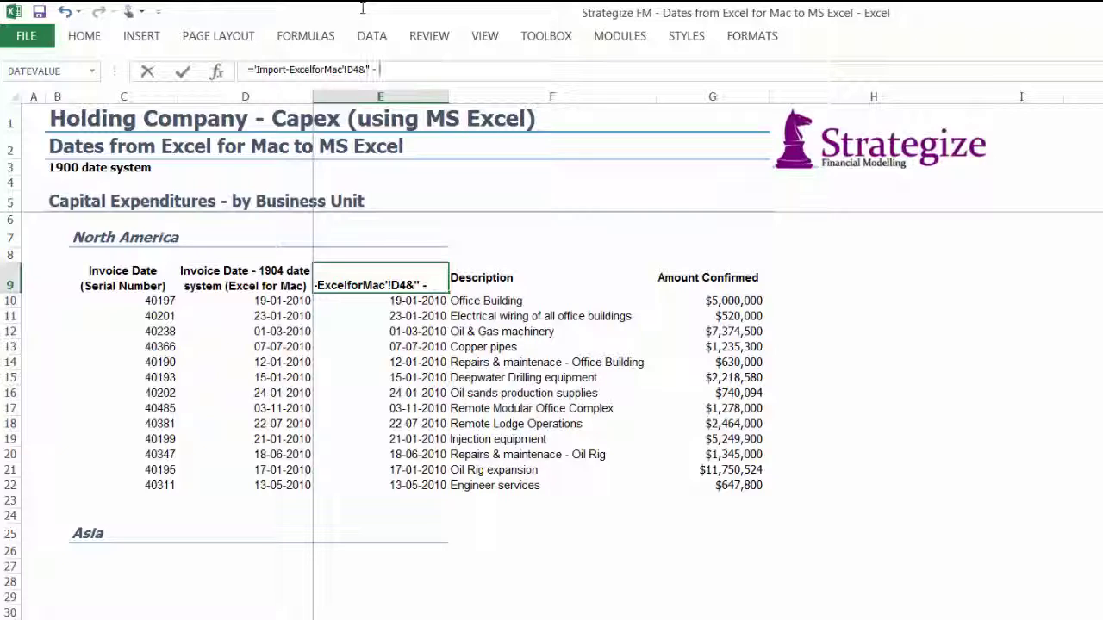
pyautogui.write('900 ')
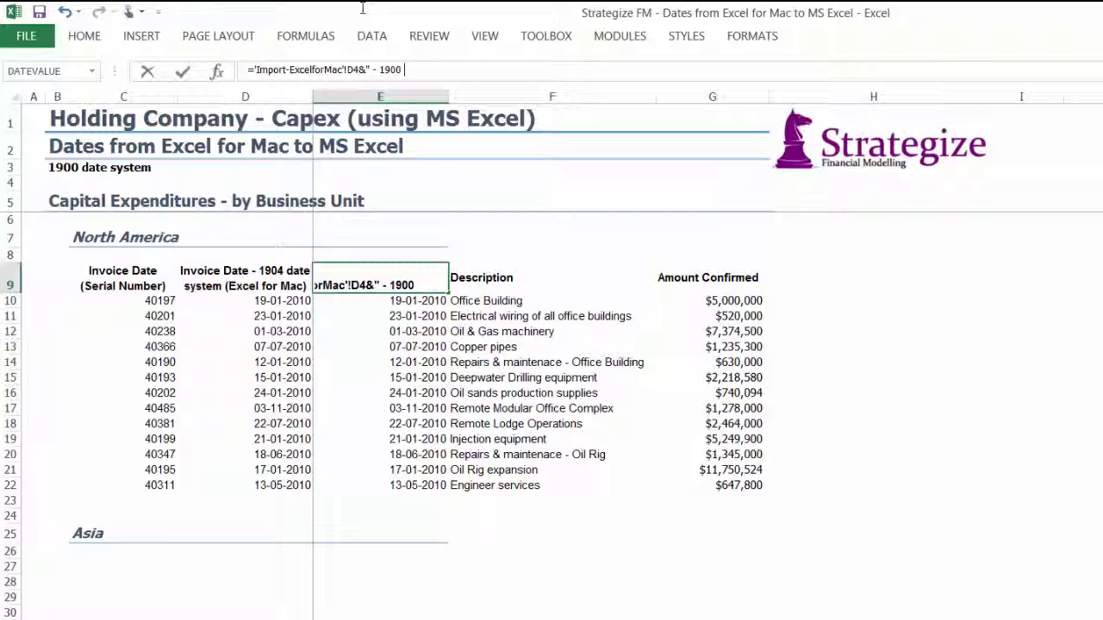
pyautogui.write('date system ')
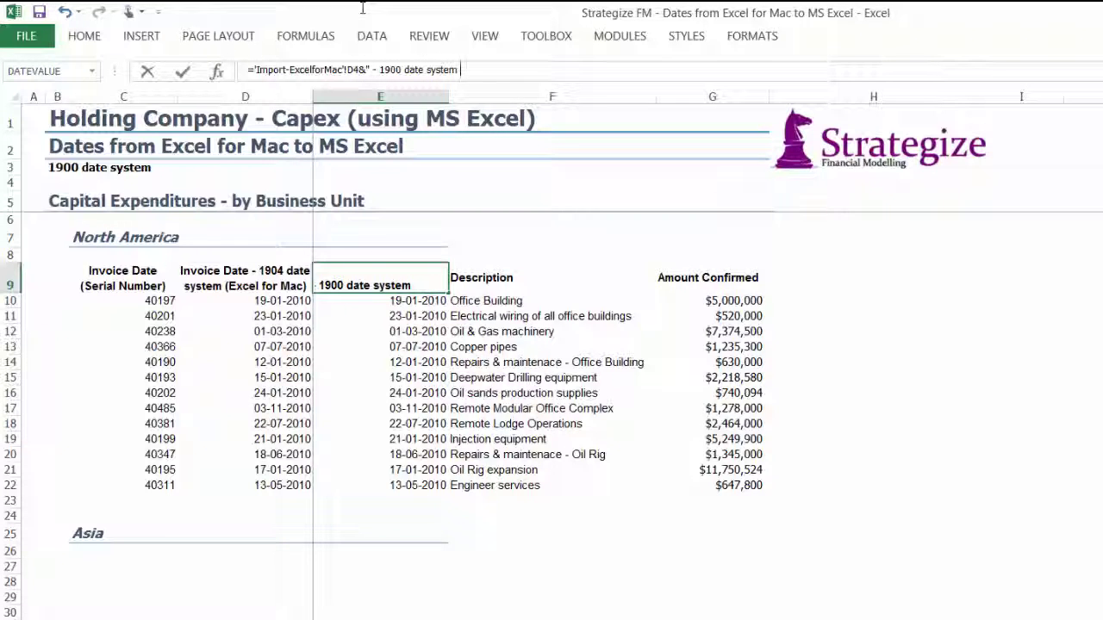
pyautogui.write('(MS E')
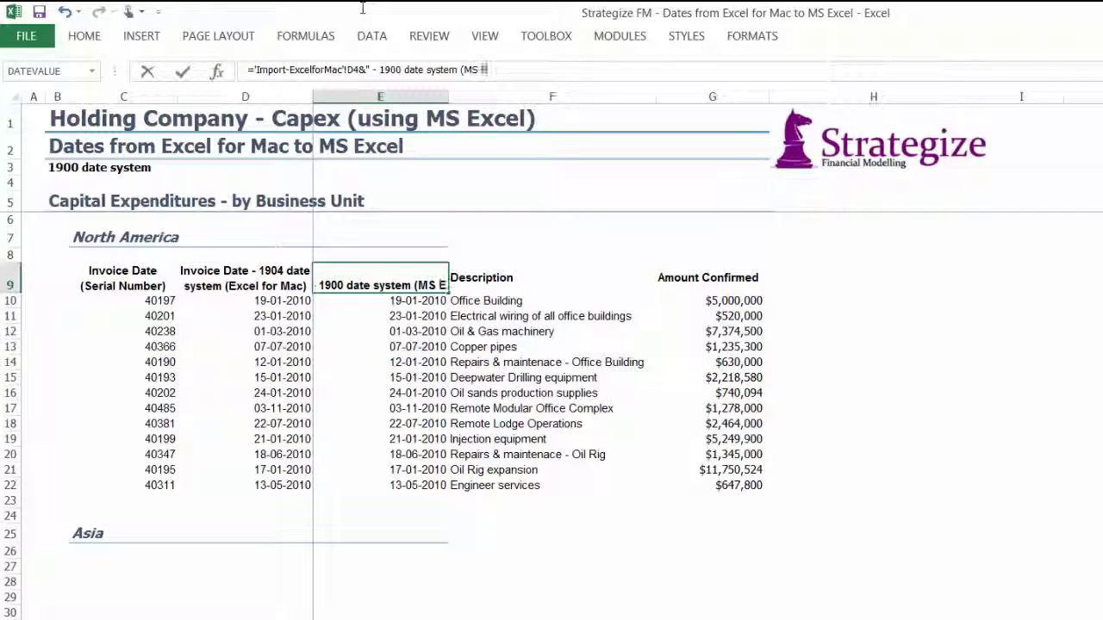
pyautogui.write('xce')
pyautogui.write('l)"')
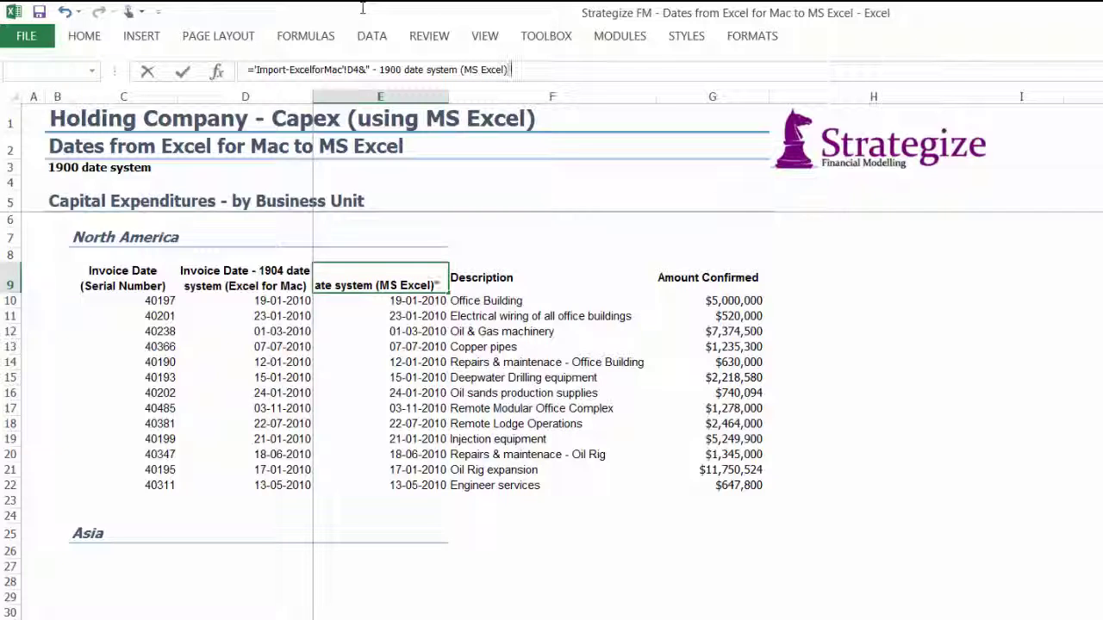
pyautogui.press('Return')
pyautogui.press('Up')
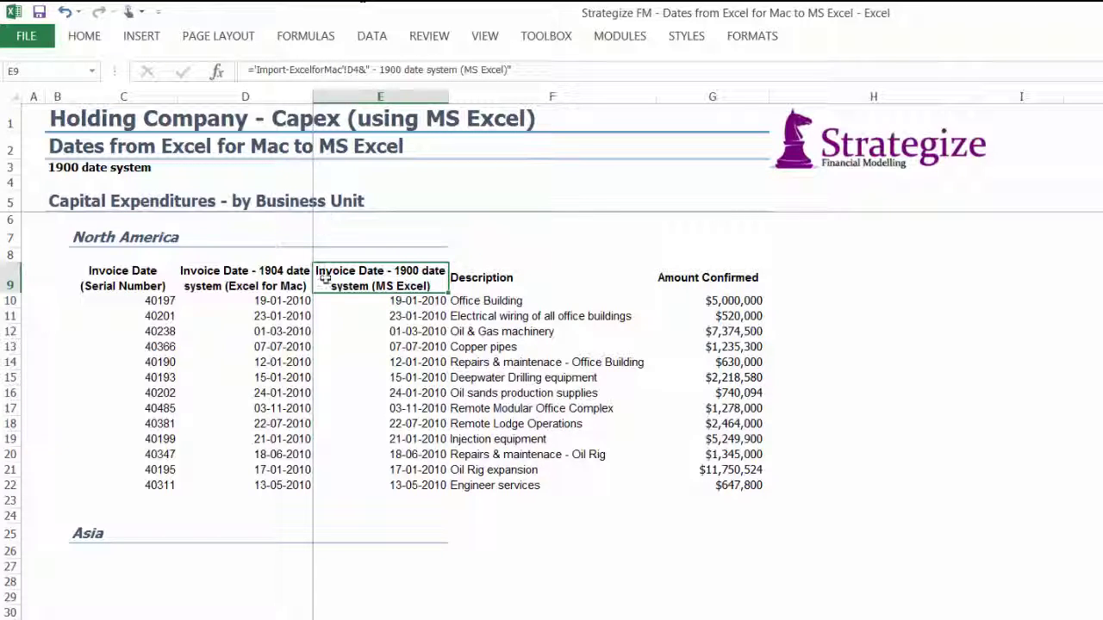
# Step: Make the E10 TEXT formula reference serial number C10 instead of D10, and fill it down to row 22
pyautogui.click(327, 303)
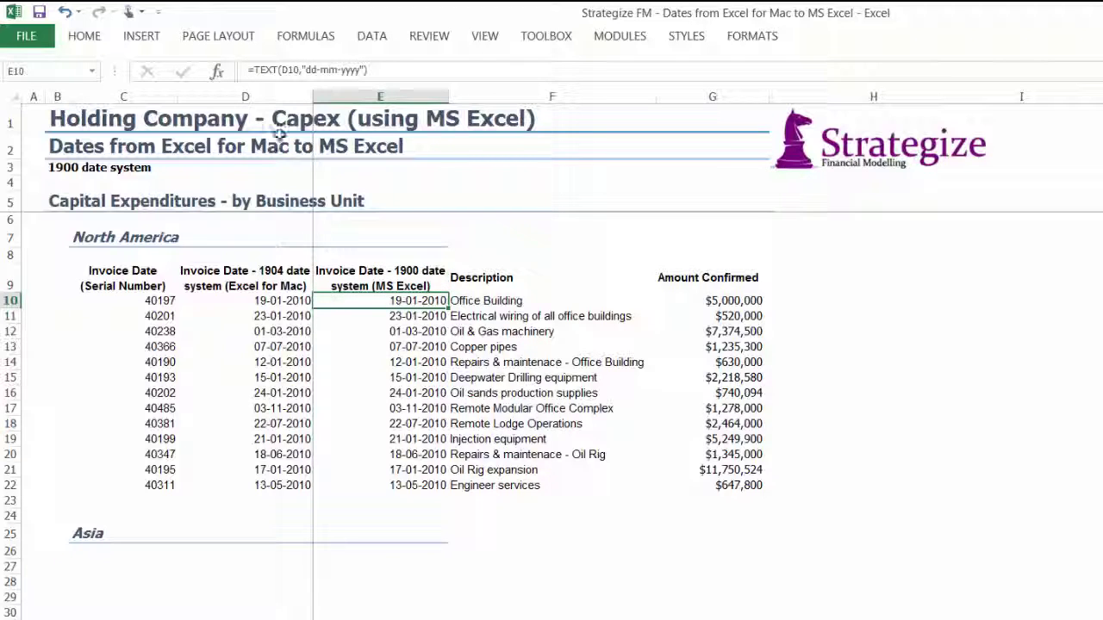
pyautogui.click(282, 71)
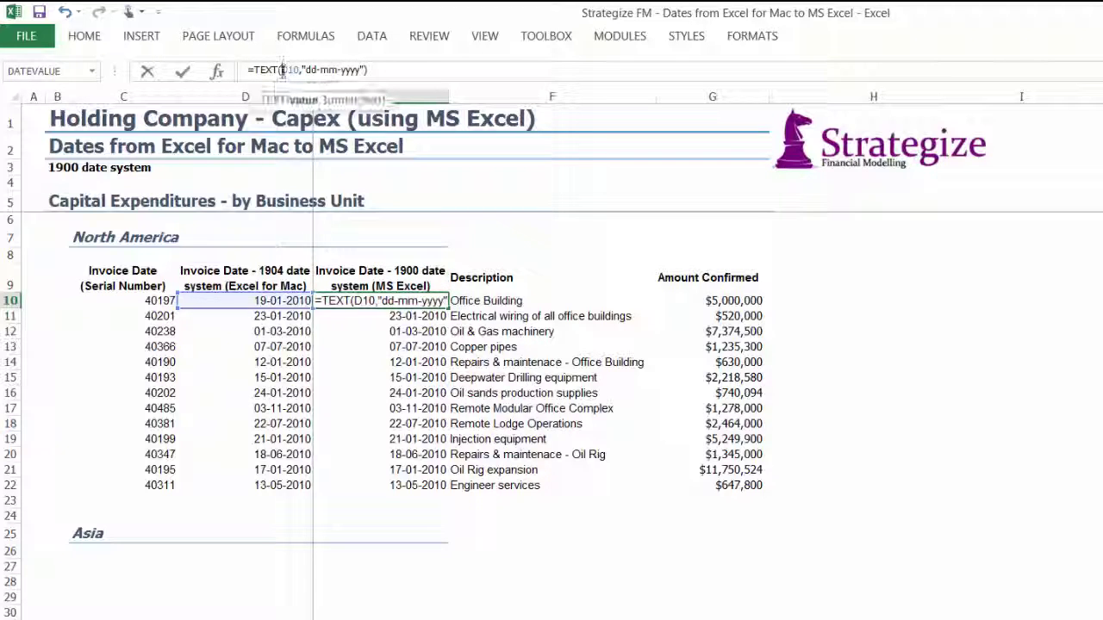
pyautogui.click(148, 301)
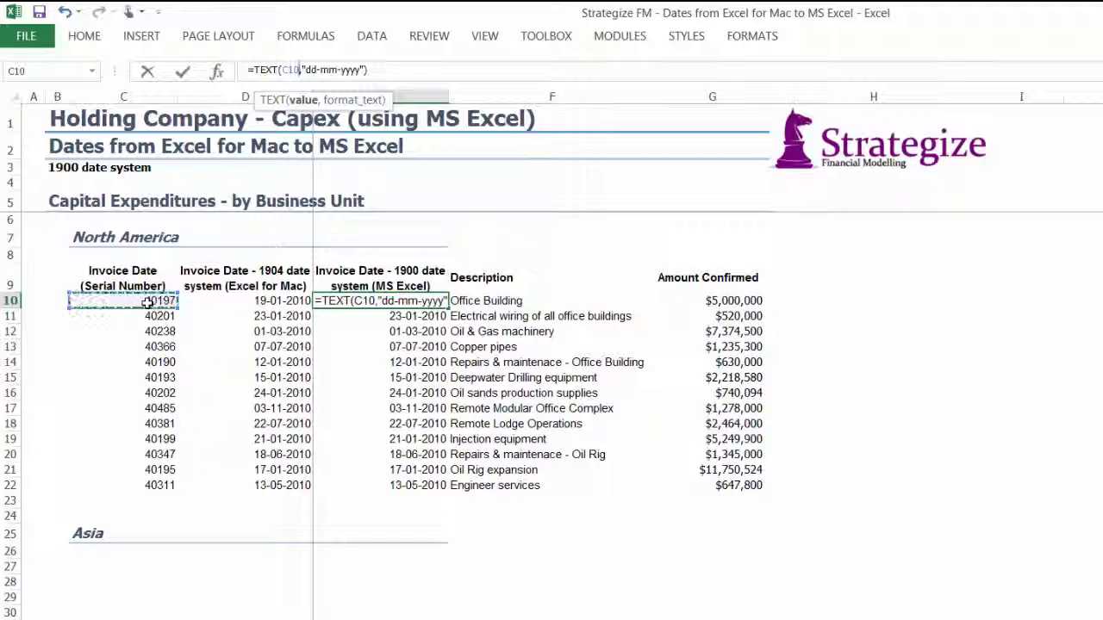
pyautogui.press('Return')
pyautogui.press('Up')
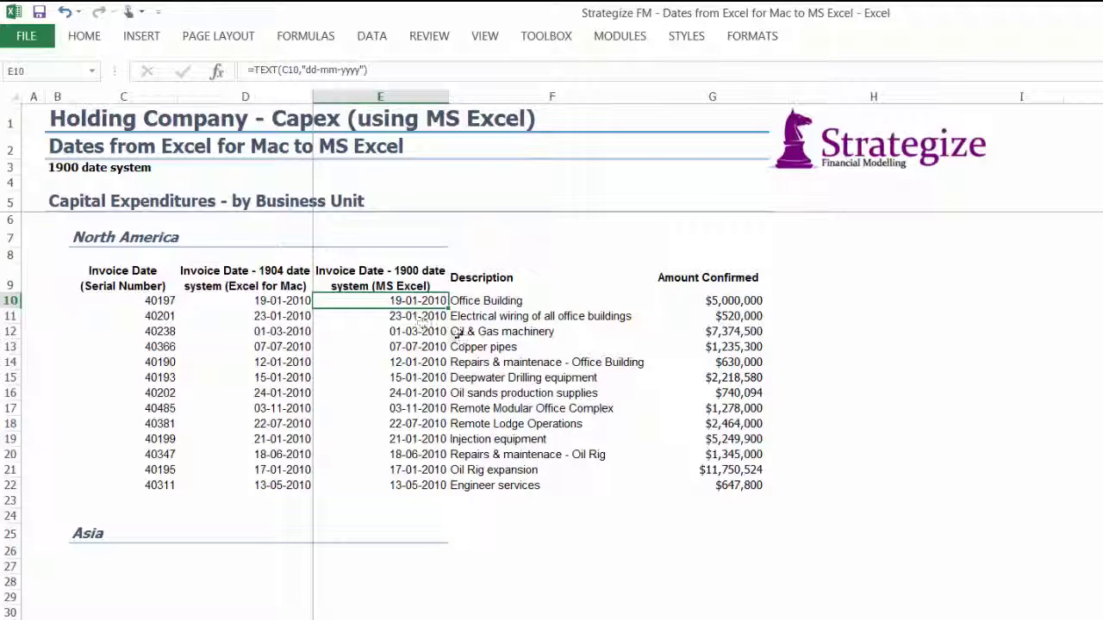
pyautogui.doubleClick(448, 308)
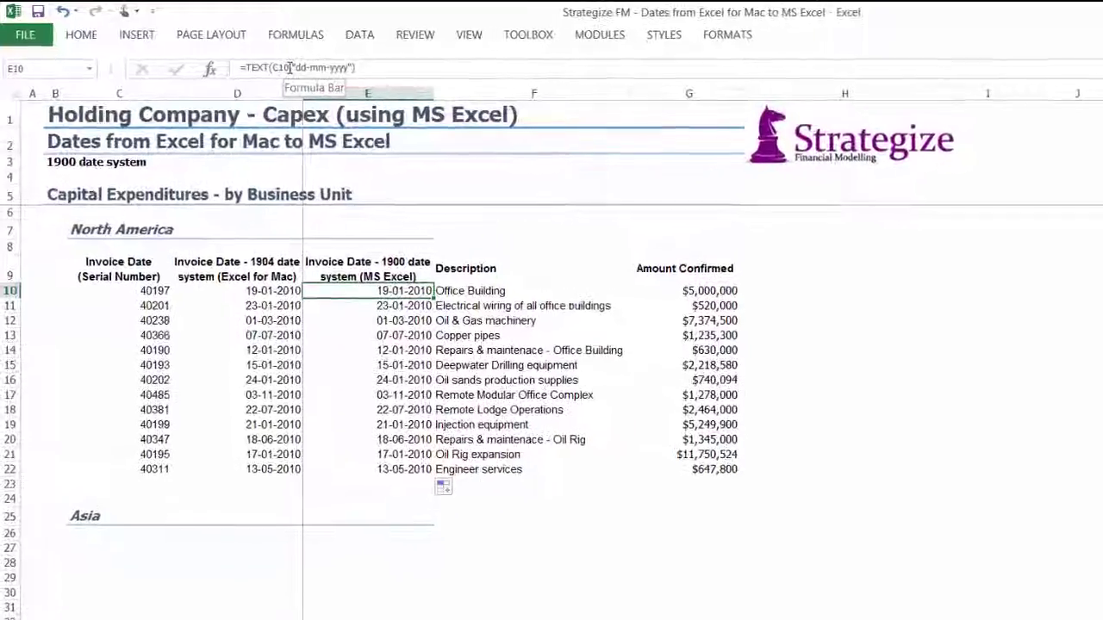
# Step: Change E10 to =TEXT(C10+1462,"dd-mm-yyyy"), check its date against the Import-ExcelforMac sheet, and fill the formula down to row 22
pyautogui.click(290, 66)
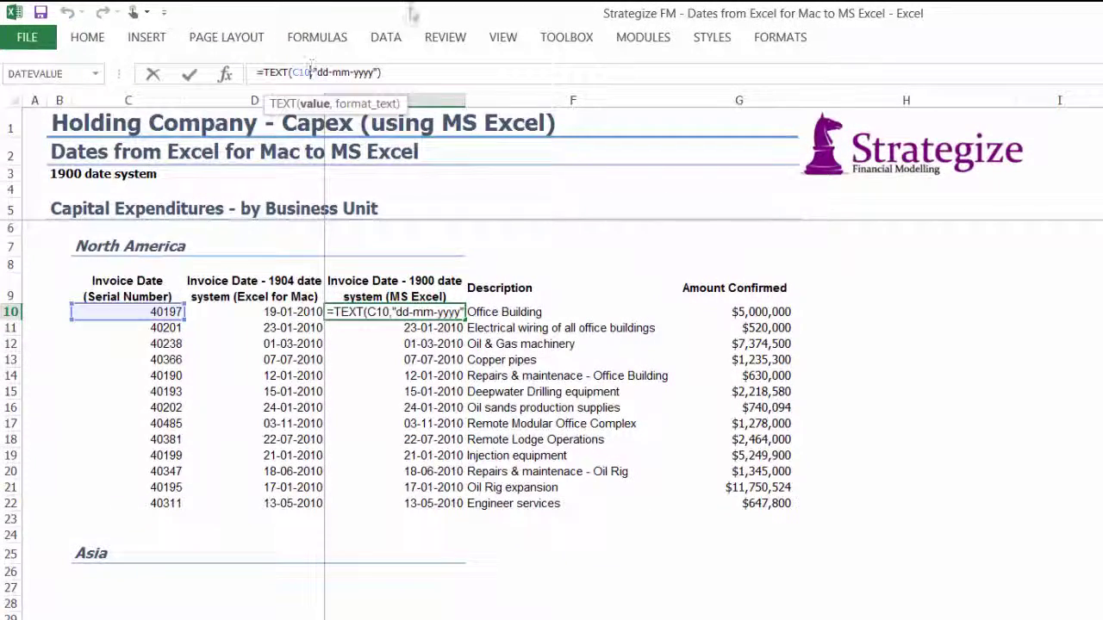
pyautogui.write('+')
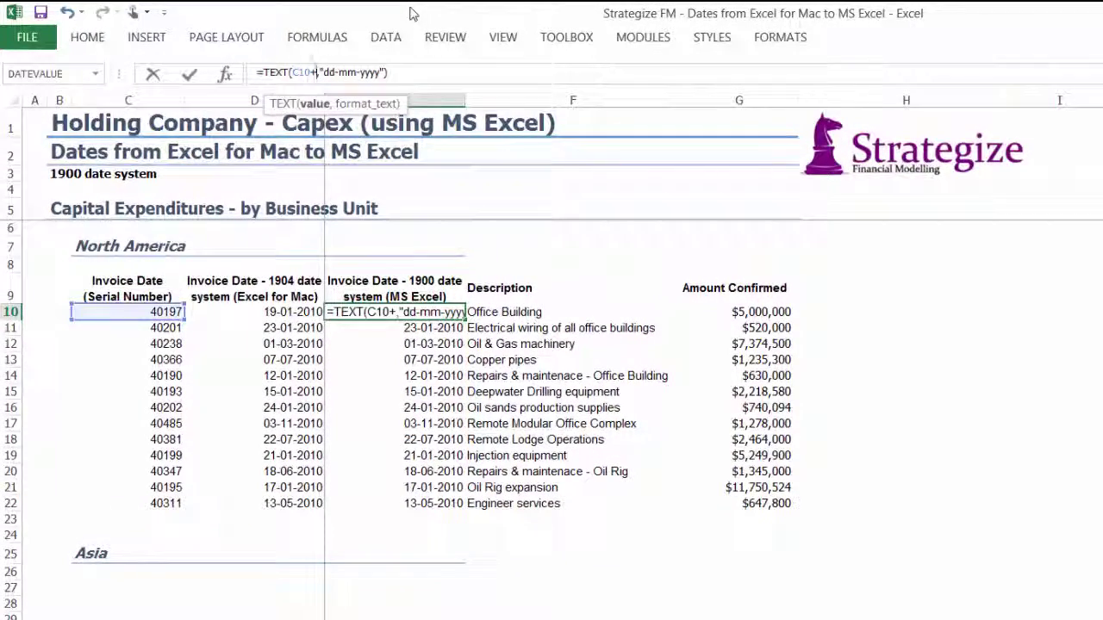
pyautogui.write('1462')
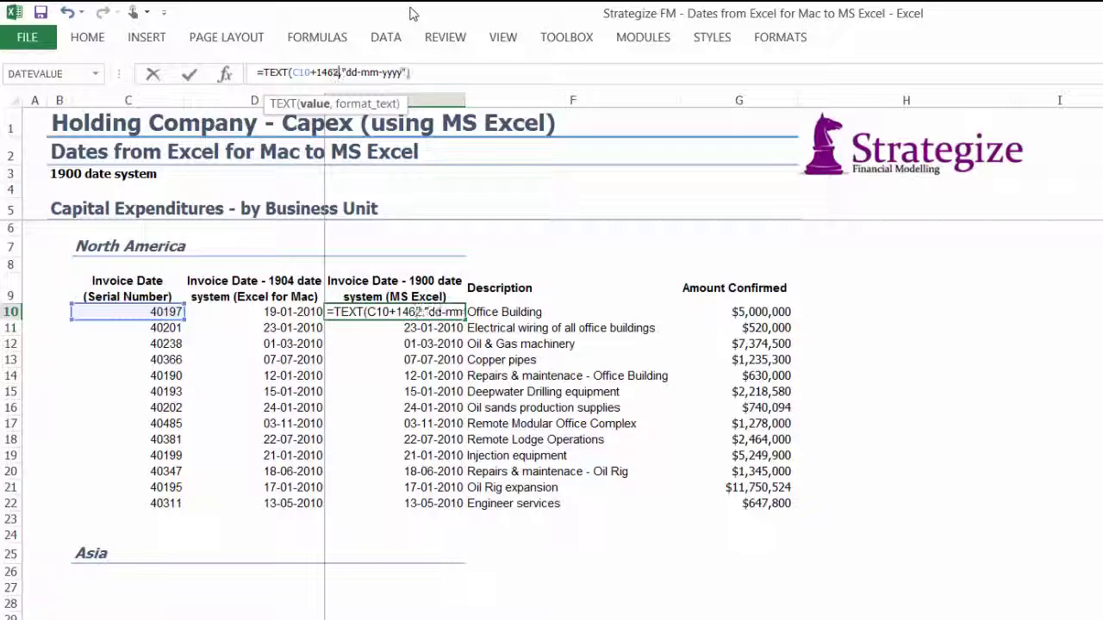
pyautogui.press('Return')
pyautogui.press('Up')
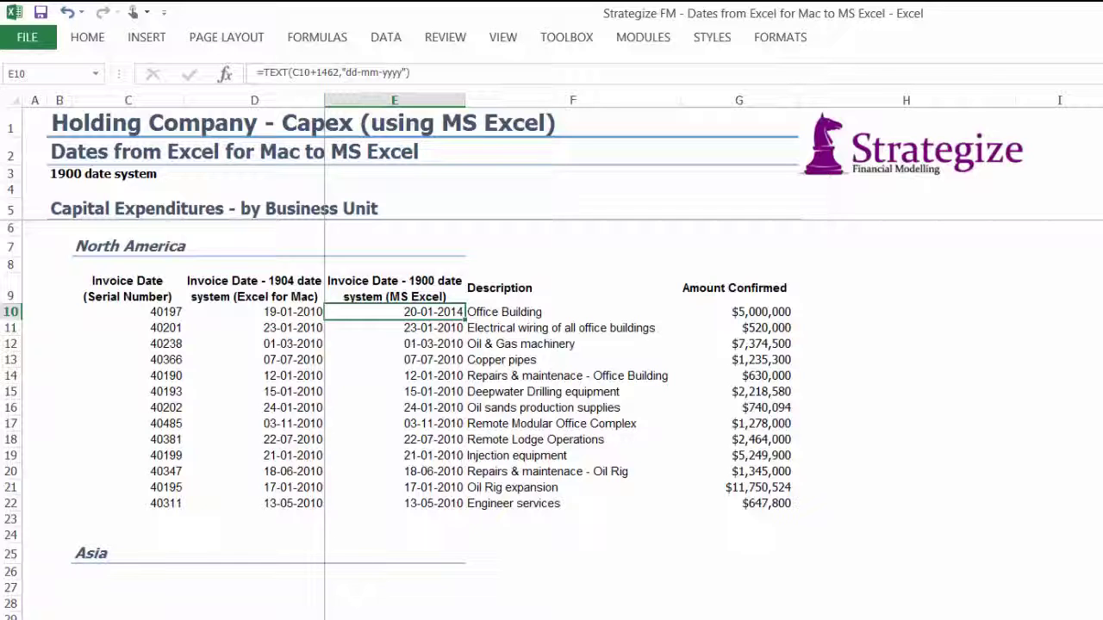
pyautogui.hotkey('ctrl', 'pagedown')
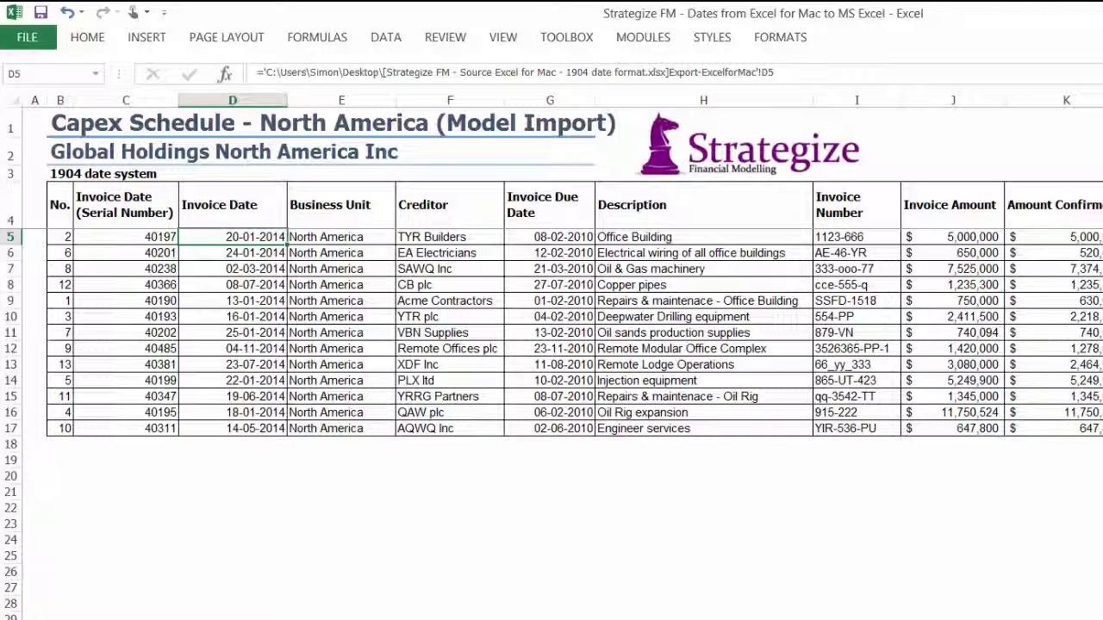
pyautogui.hotkey('ctrl', 'pageup')
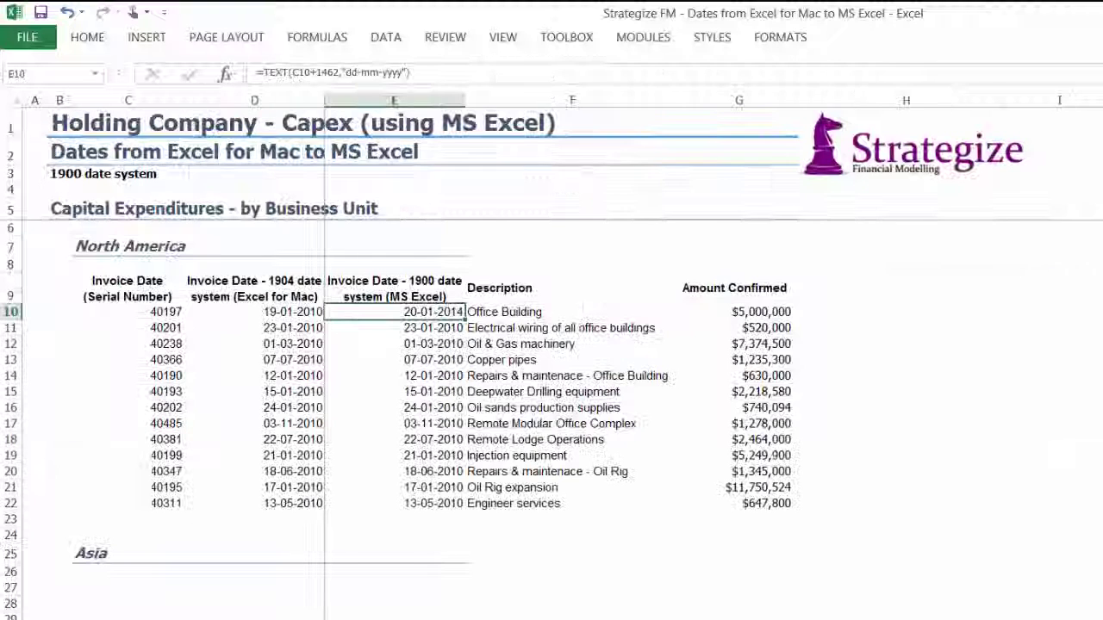
pyautogui.doubleClick(464, 319)
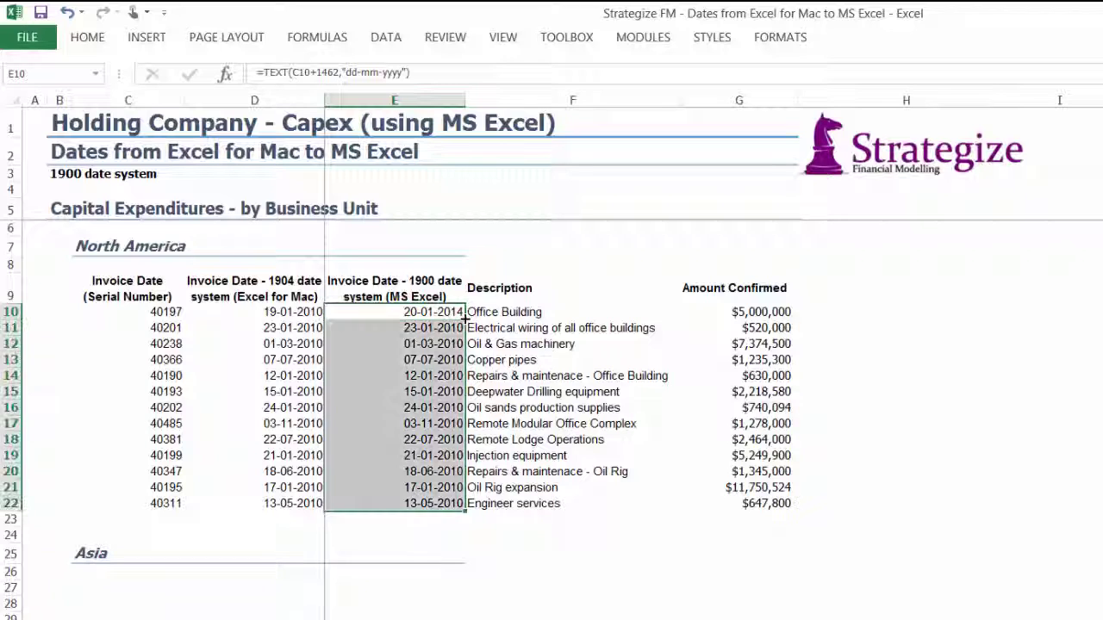